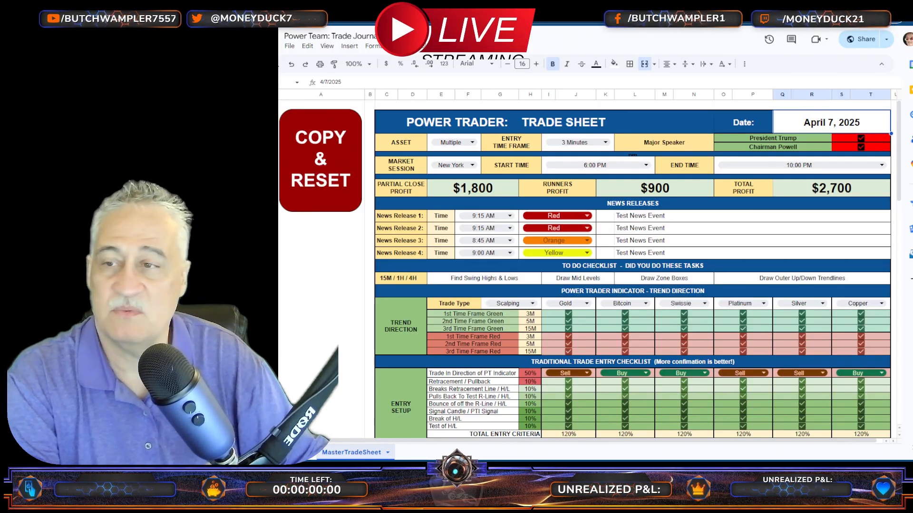
# Step: Review the filled-in trade sheet from its header and checklists down to the entry and exit images
pyautogui.scroll(-15, 633, 271)
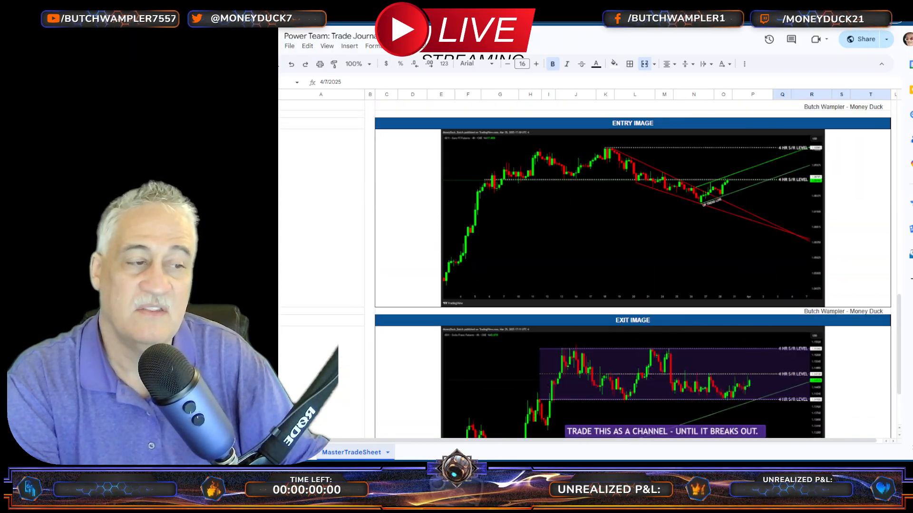
pyautogui.scroll(-2, 633, 271)
pyautogui.scroll(10, 632, 271)
pyautogui.scroll(-10, 632, 271)
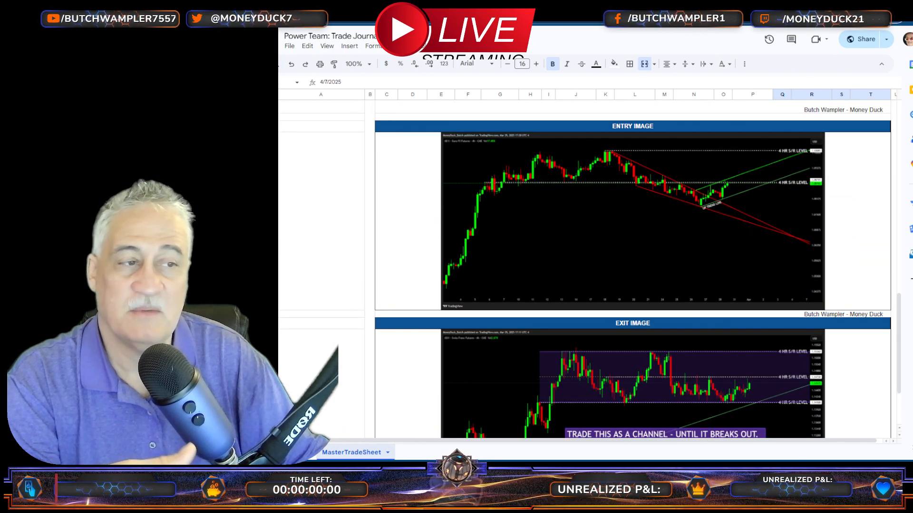
pyautogui.scroll(-3, 632, 270)
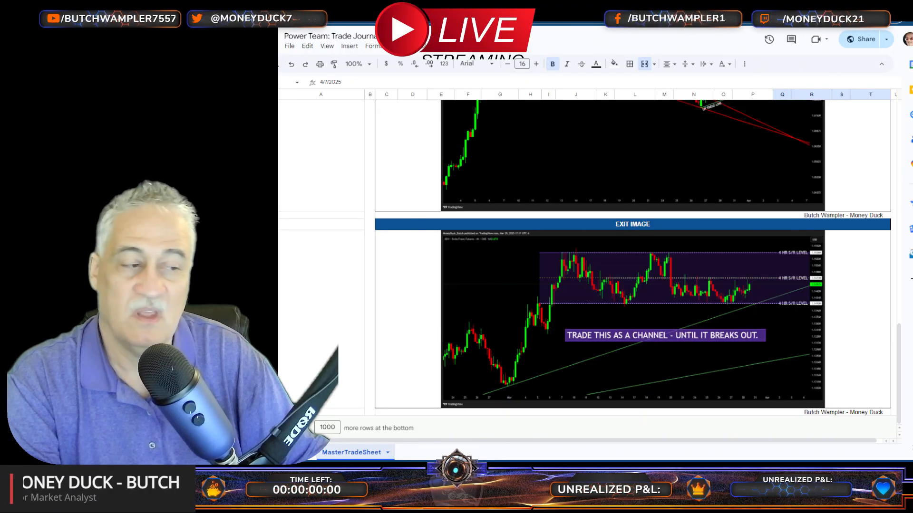
pyautogui.scroll(6, 632, 271)
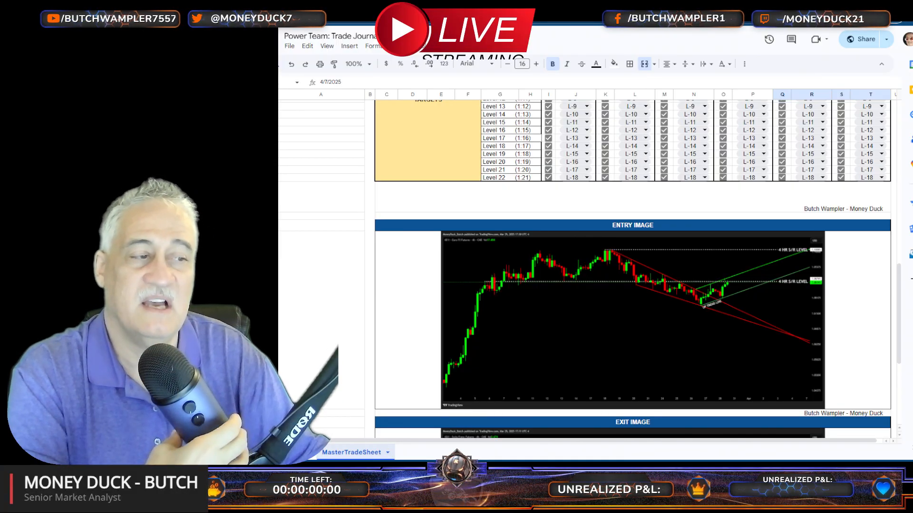
pyautogui.scroll(10, 632, 271)
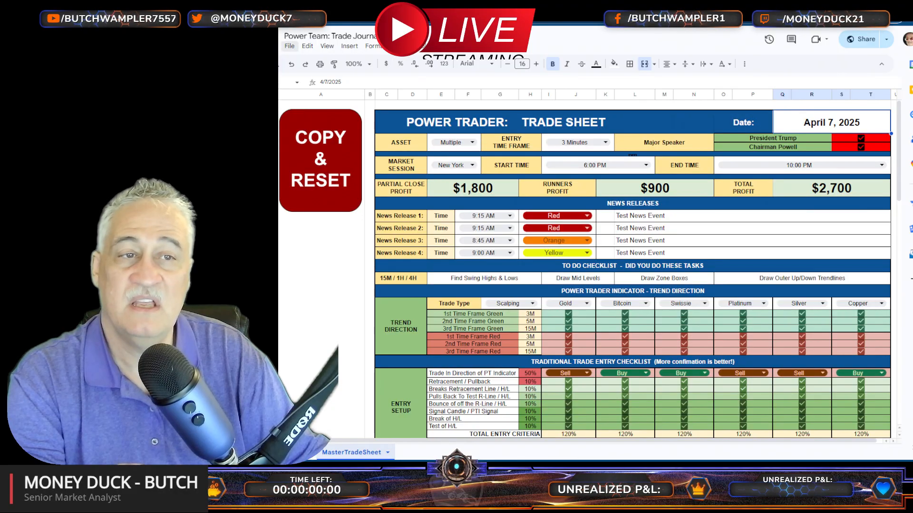
pyautogui.click(290, 46)
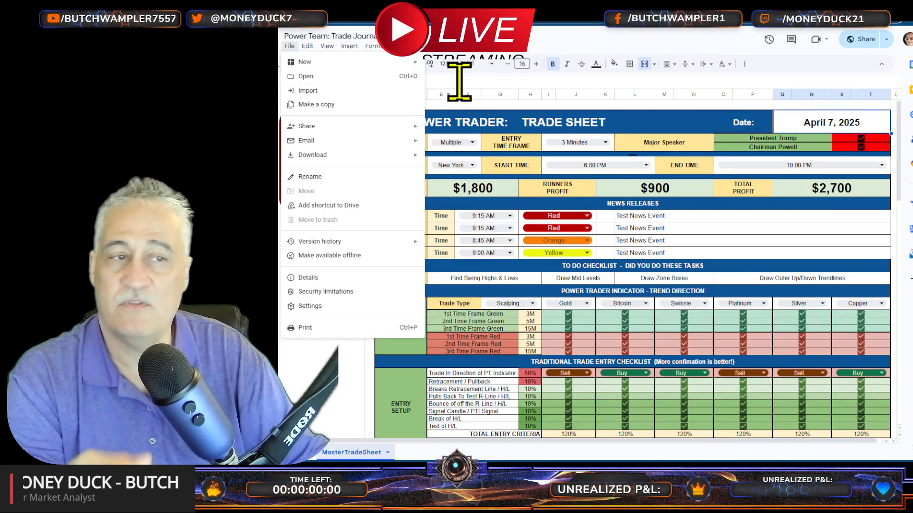
pyautogui.click(317, 370)
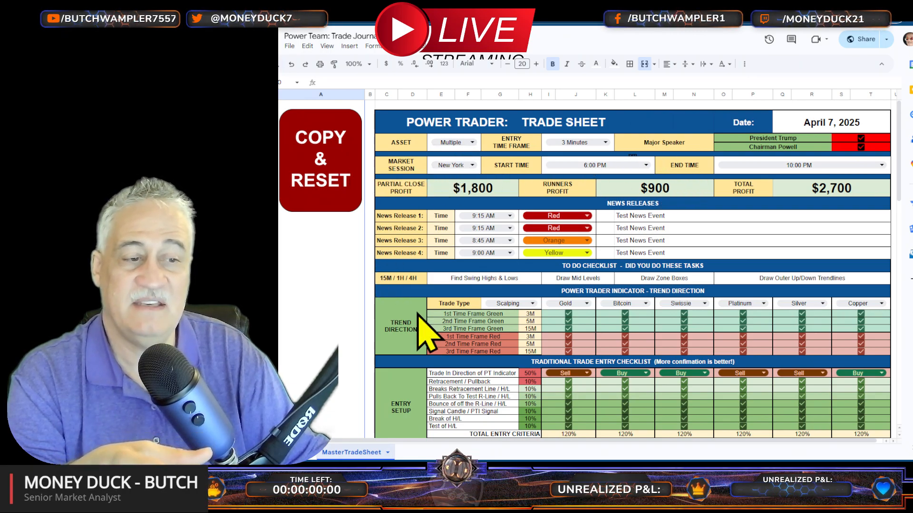
pyautogui.scroll(-15, 555, 310)
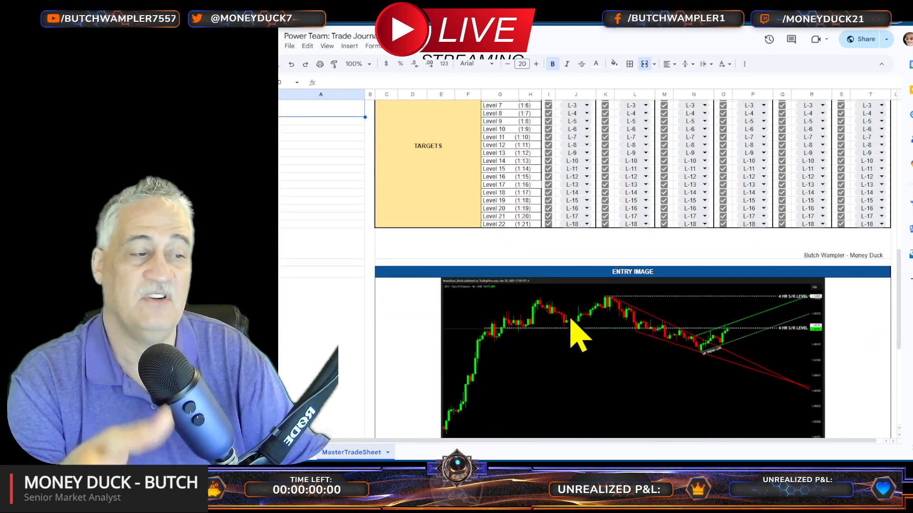
pyautogui.scroll(5, 580, 326)
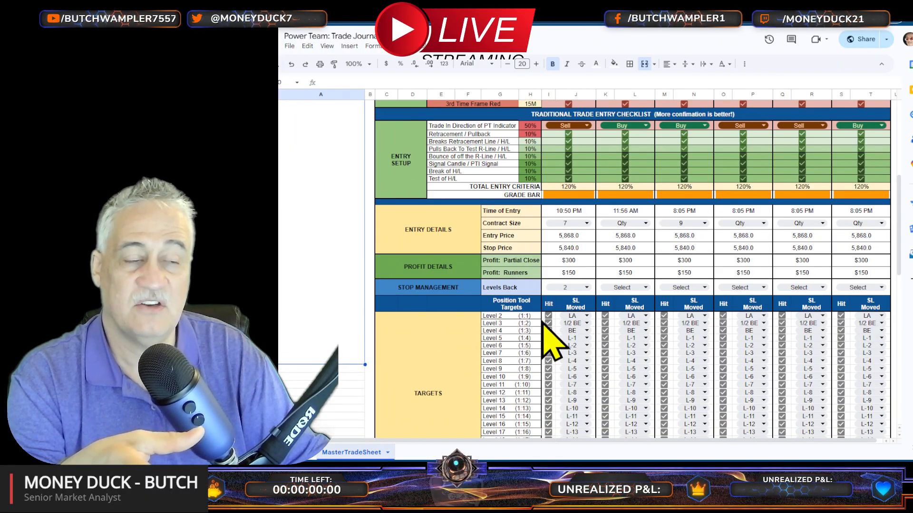
pyautogui.scroll(5, 545, 328)
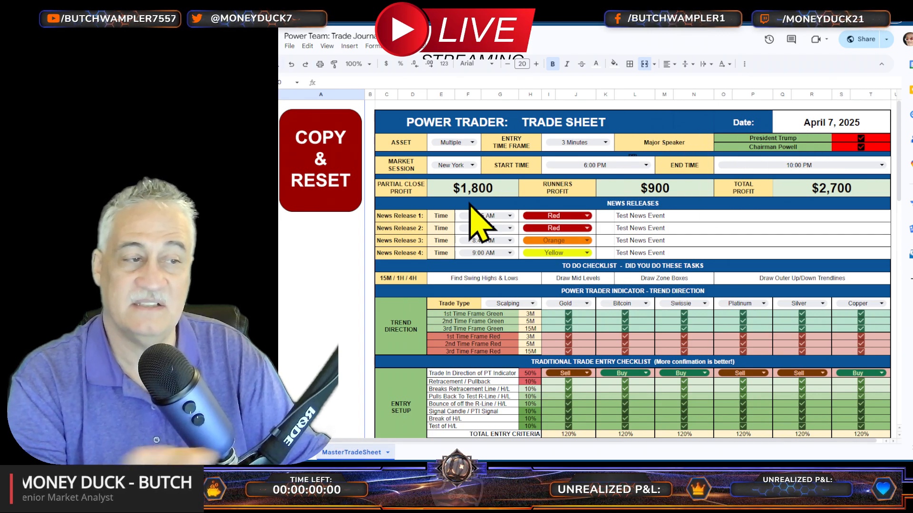
# Step: Copy the filled-in trade sheet to its own dated sheet with Copy & Reset, and return to the blank MasterTradeSheet
pyautogui.click(313, 128)
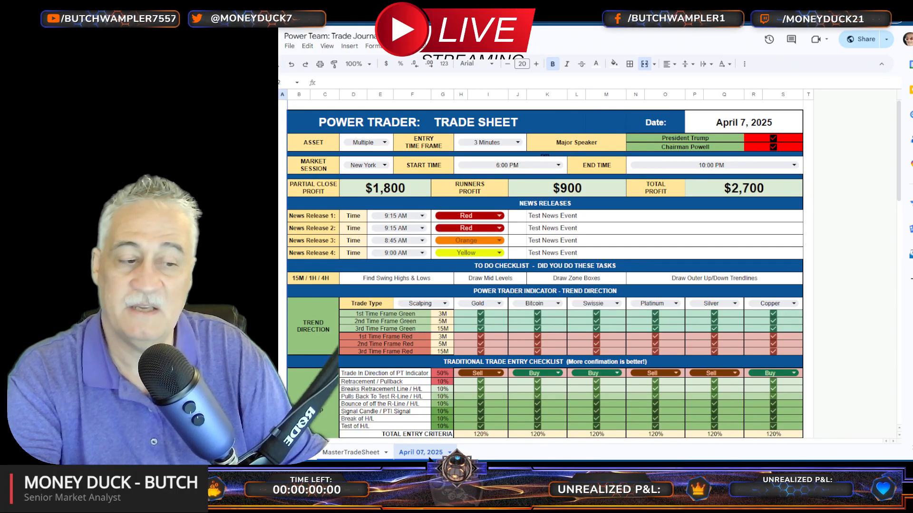
pyautogui.click(366, 453)
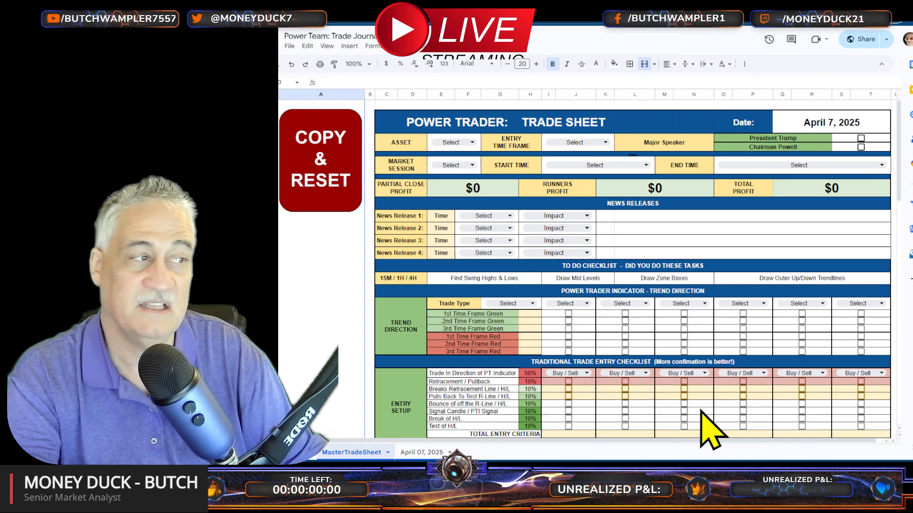
# Step: Set the date of the master trade sheet to April 8, 2025
pyautogui.doubleClick(813, 127)
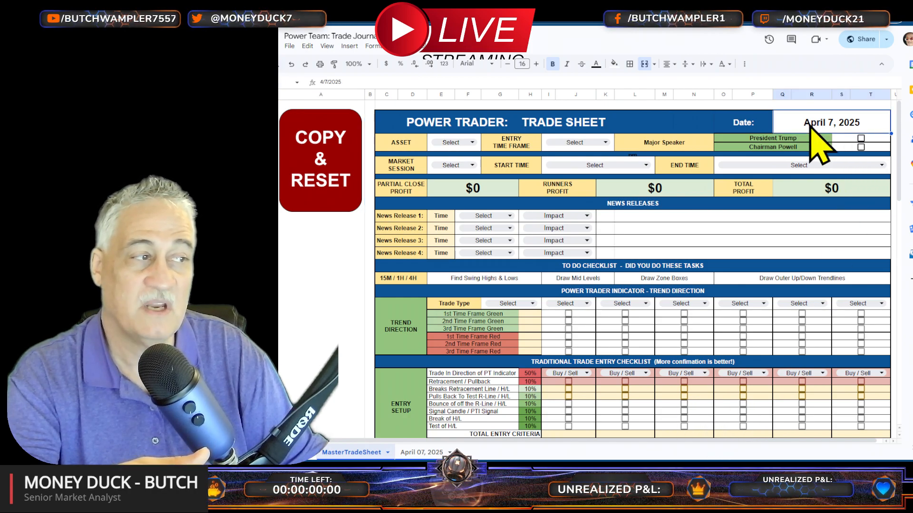
pyautogui.click(818, 182)
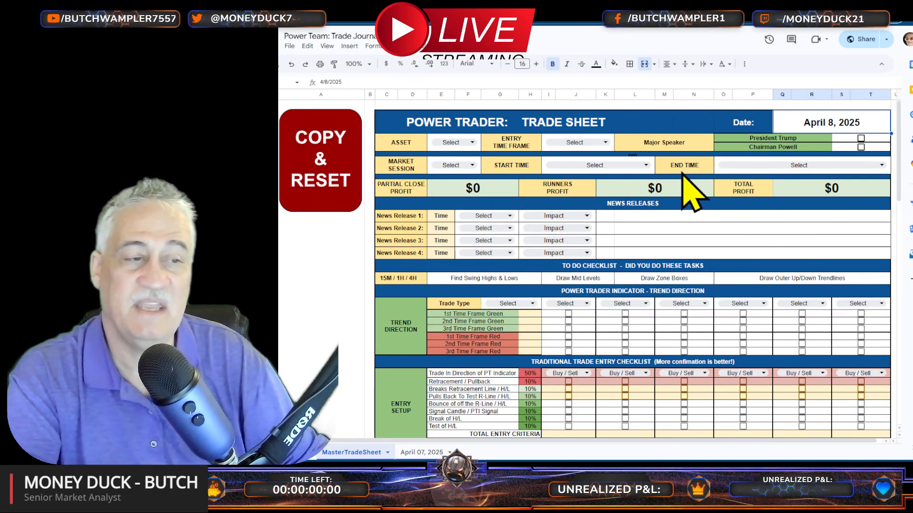
# Step: Try Multiple as the asset, review the other asset choices, and set the asset to Gold
pyautogui.click(464, 143)
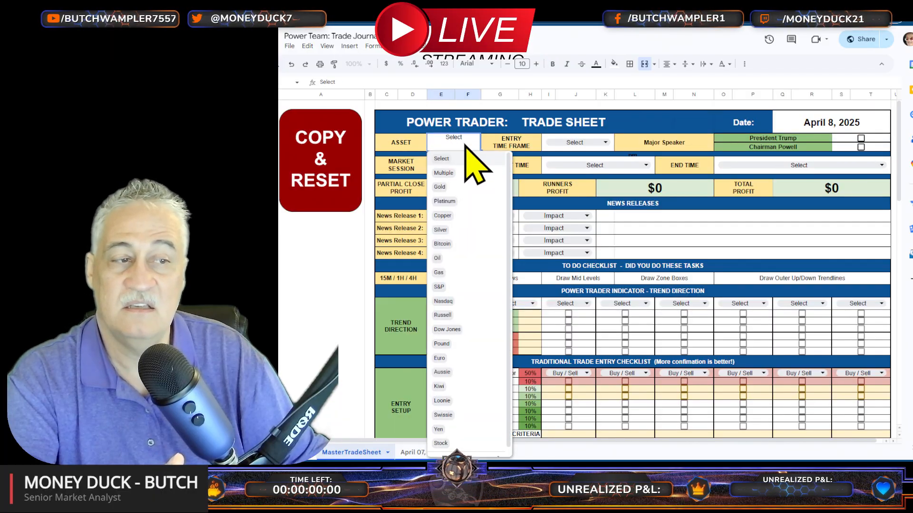
pyautogui.click(444, 174)
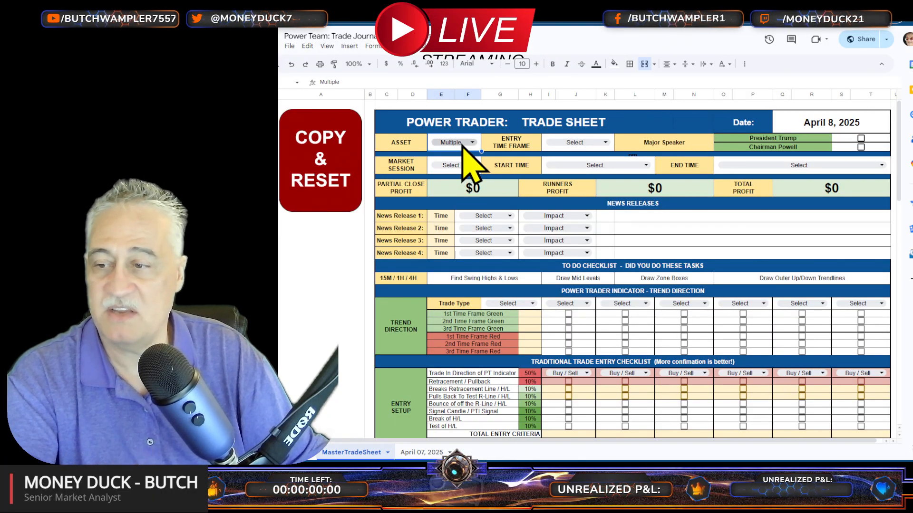
pyautogui.click(463, 145)
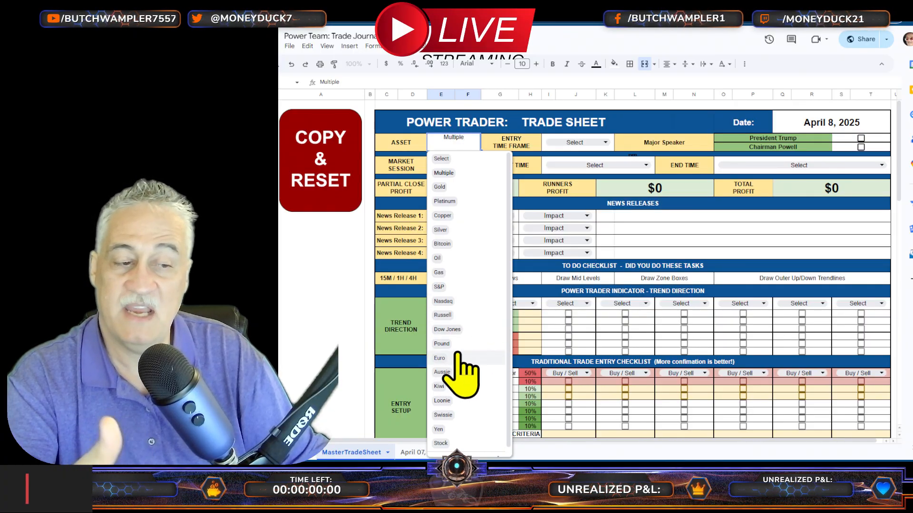
pyautogui.scroll(-1, 461, 409)
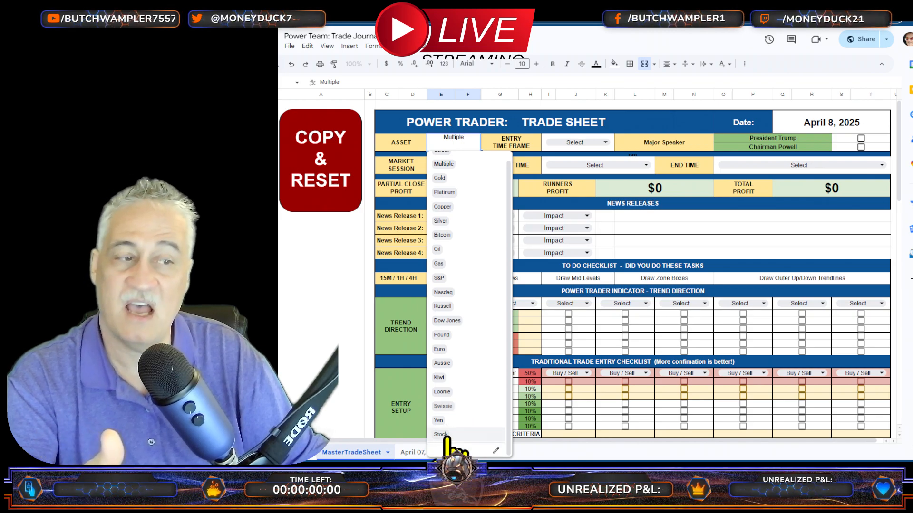
pyautogui.scroll(1, 444, 408)
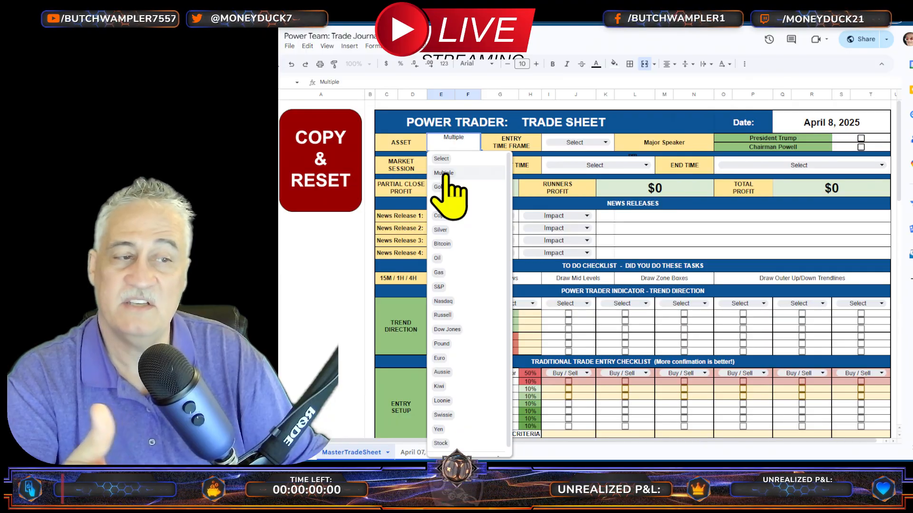
pyautogui.click(438, 187)
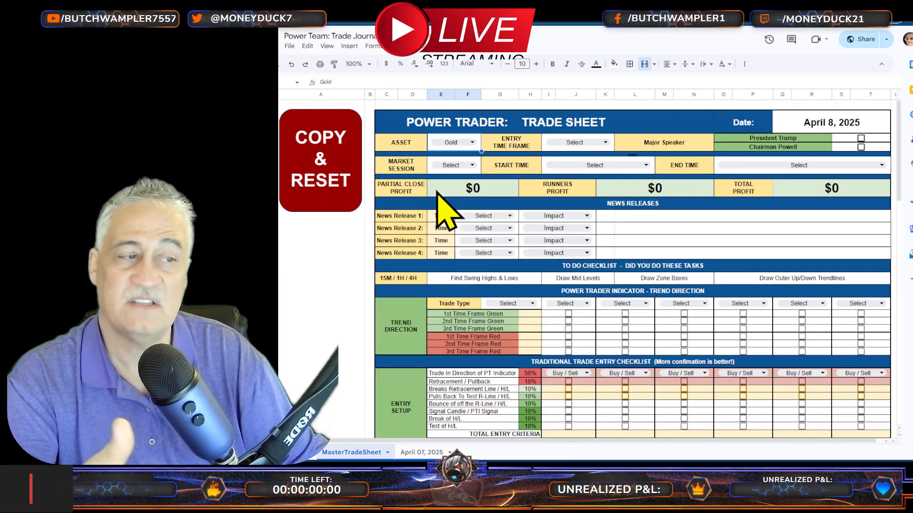
# Step: Set the entry time frame to 3 Minutes and mark only Chairman Powell as major speaker, leaving President Trump unchecked
pyautogui.click(574, 143)
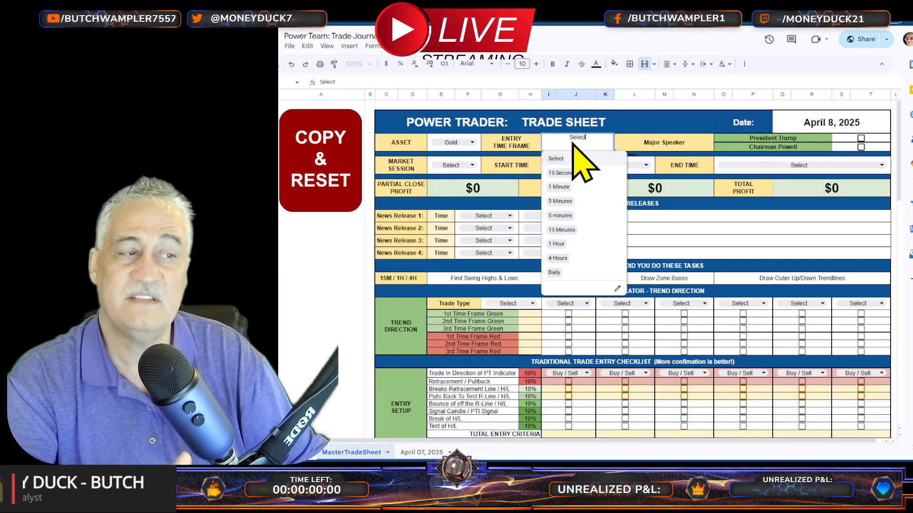
pyautogui.click(568, 202)
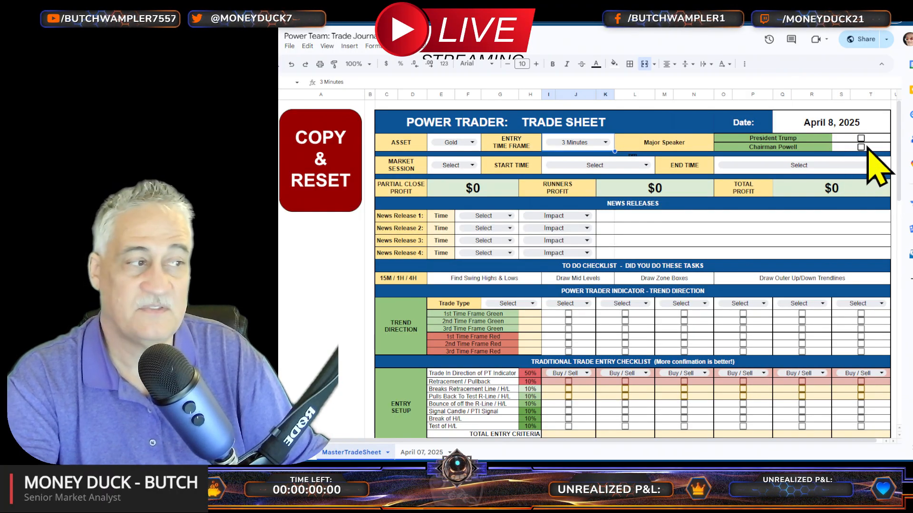
pyautogui.click(863, 143)
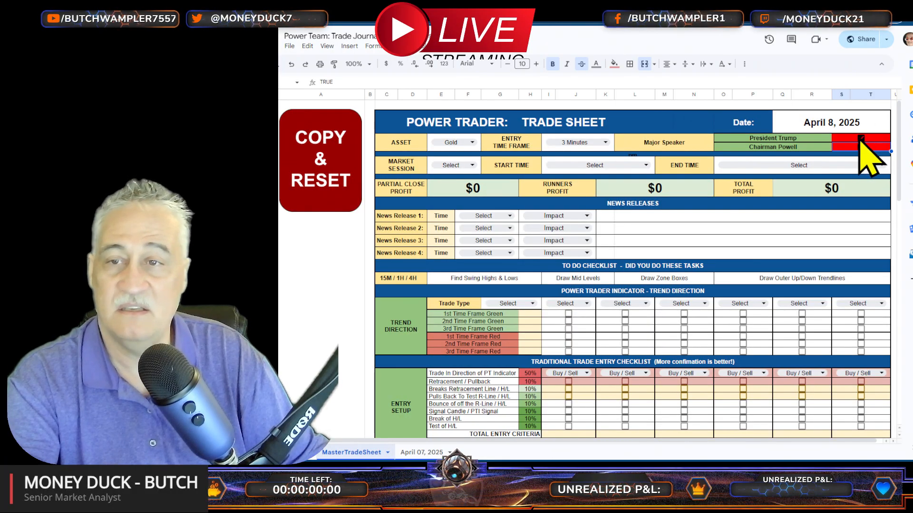
pyautogui.click(860, 138)
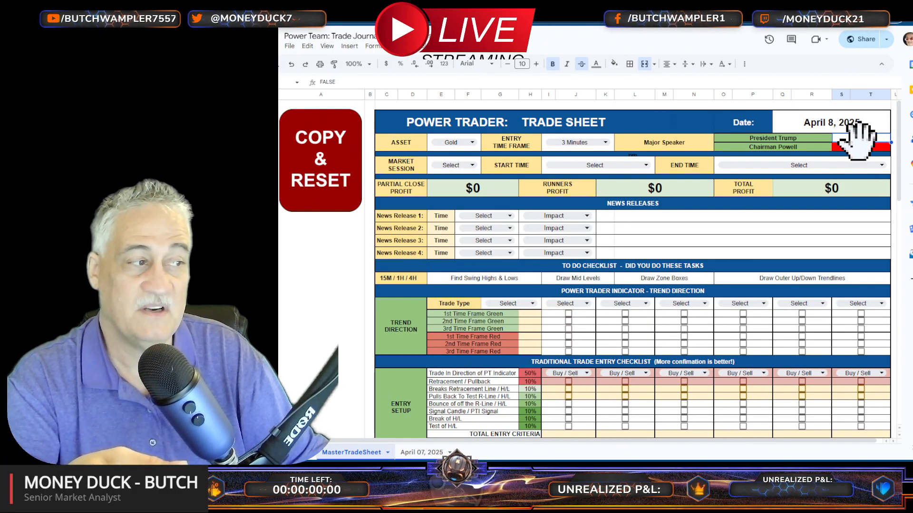
pyautogui.click(861, 147)
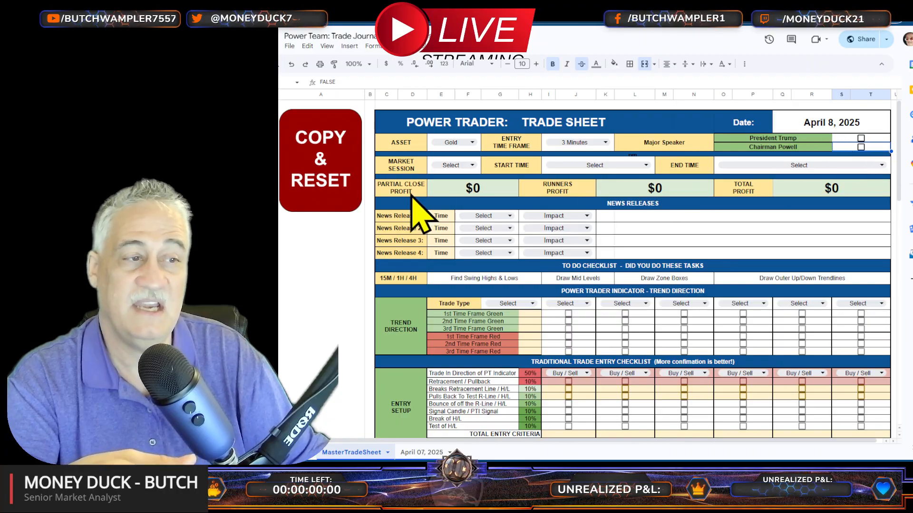
pyautogui.click(861, 148)
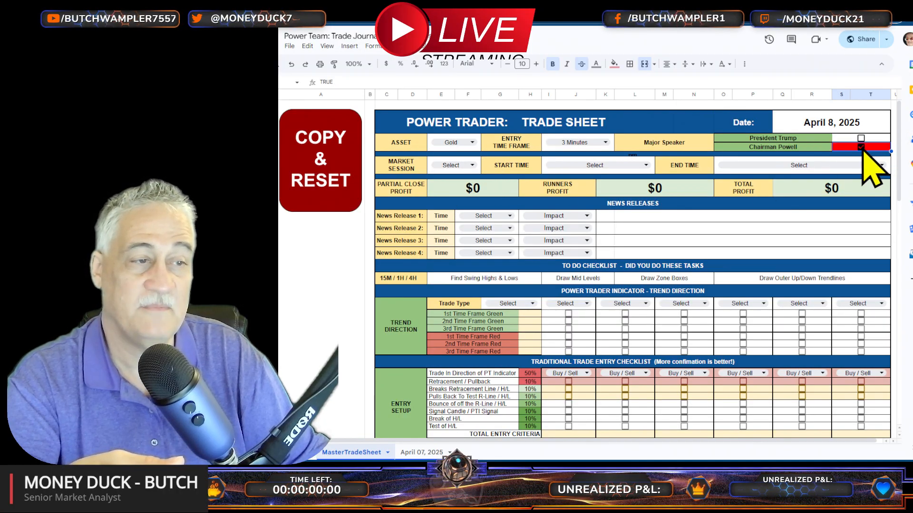
# Step: Set the market session to New York and the start time to 8:00 AM
pyautogui.click(451, 167)
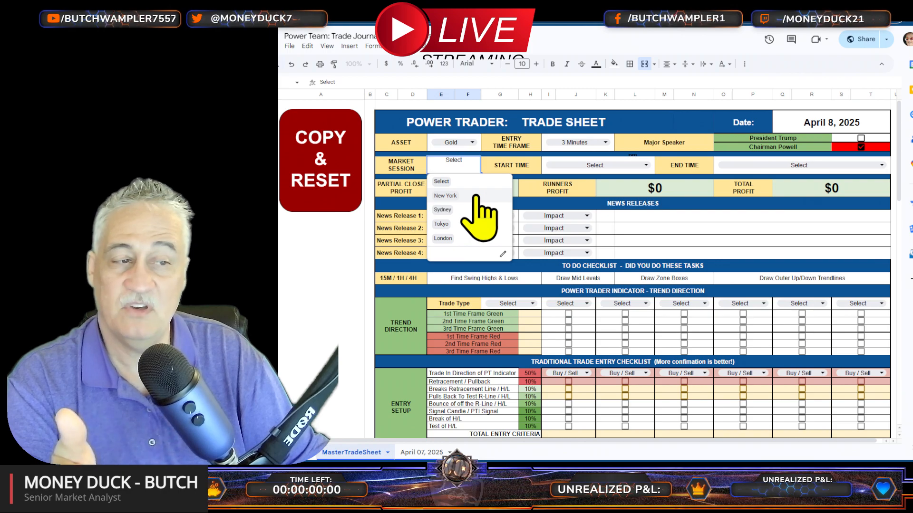
pyautogui.click(452, 196)
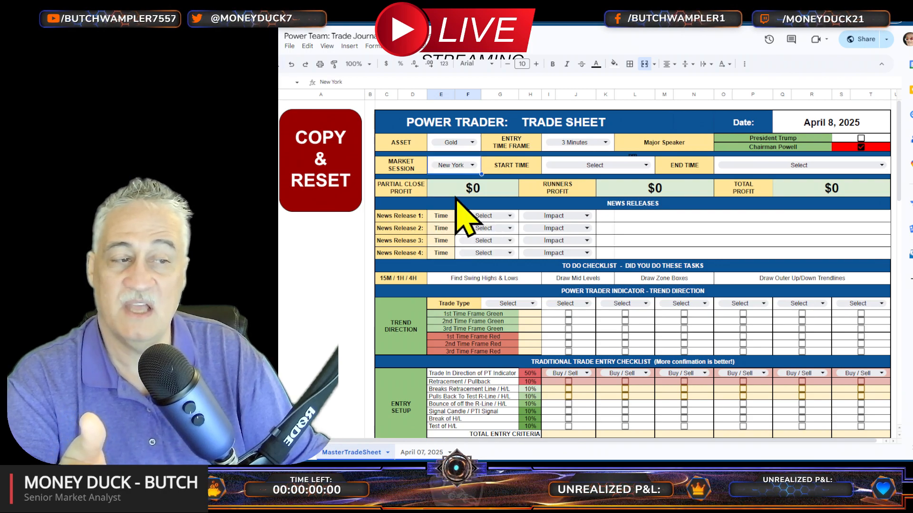
pyautogui.click(637, 181)
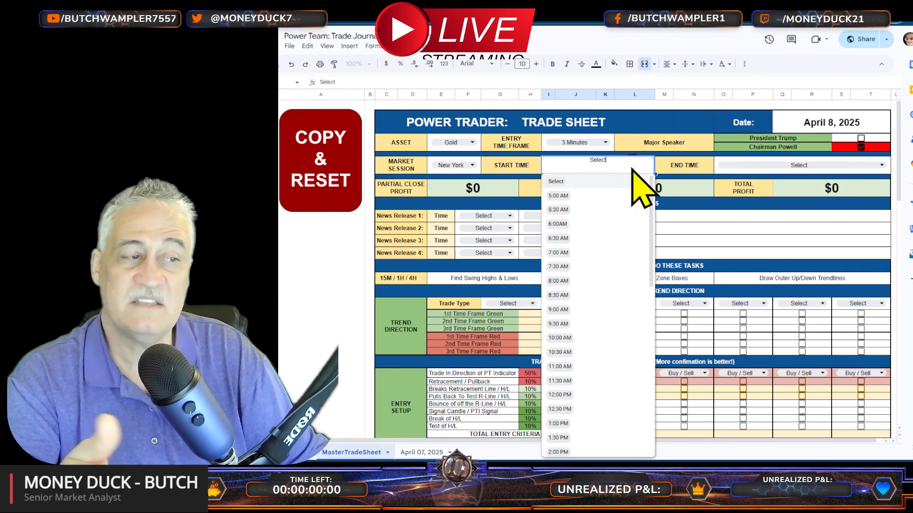
pyautogui.click(589, 281)
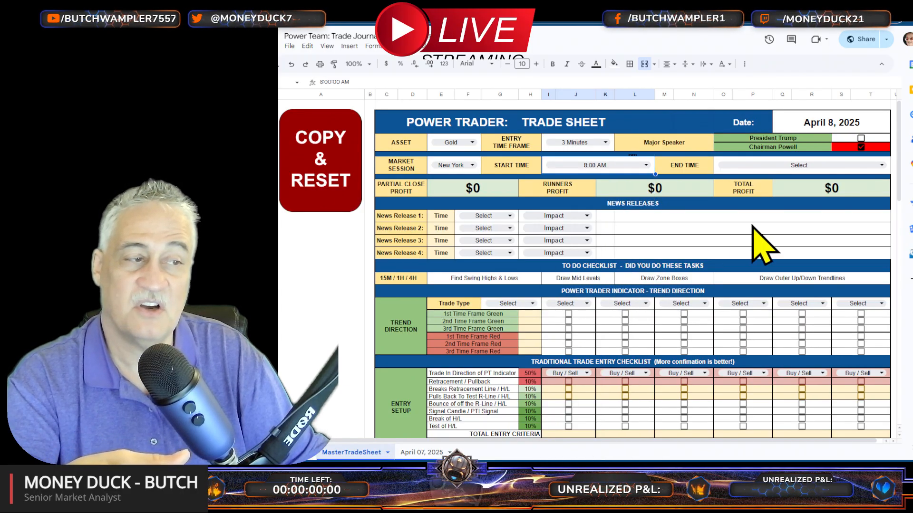
# Step: Set the session's end time first to 11:00 AM and finally to 11:30 AM
pyautogui.click(793, 166)
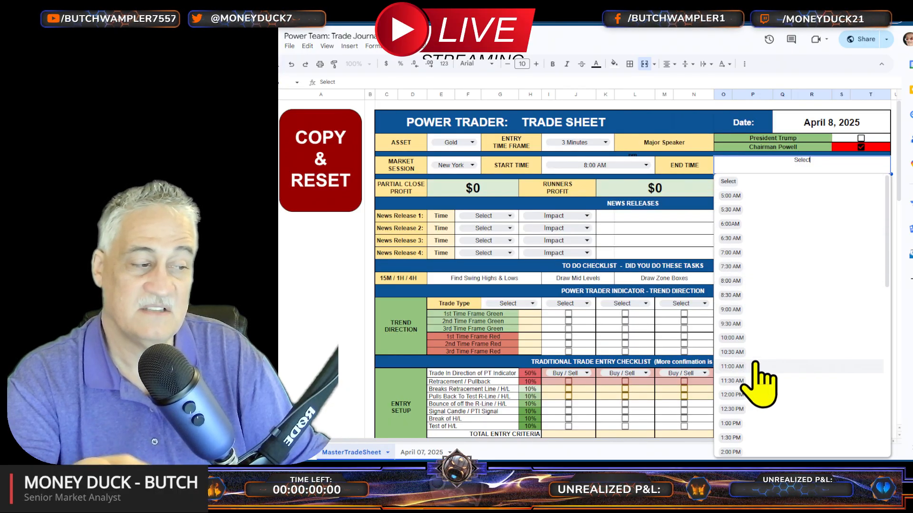
pyautogui.click(729, 369)
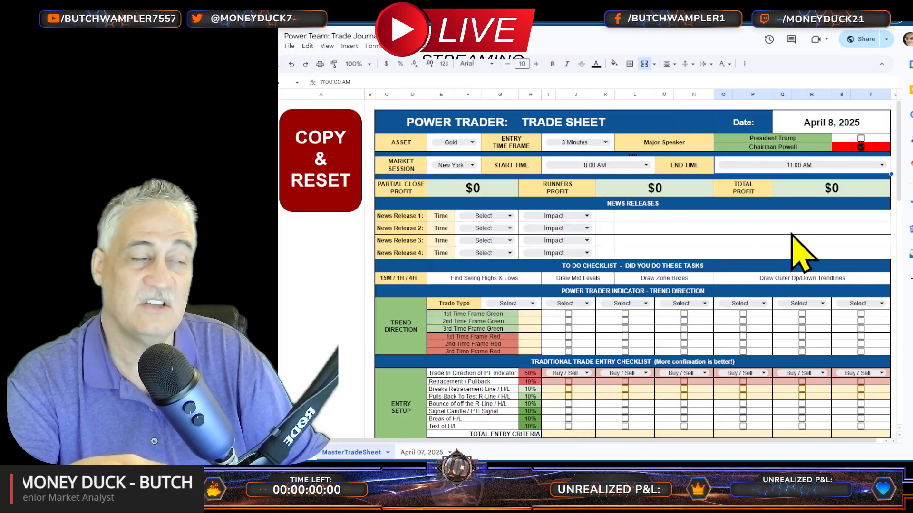
pyautogui.doubleClick(835, 164)
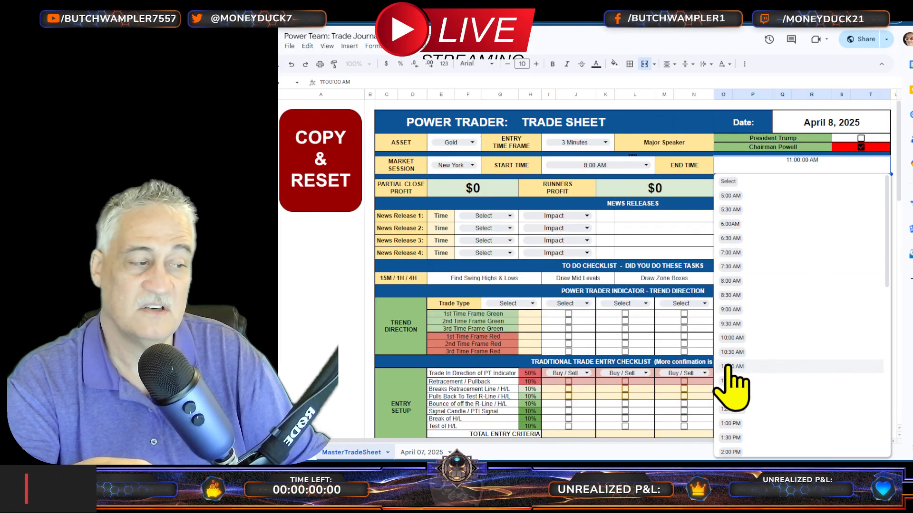
pyautogui.click(739, 381)
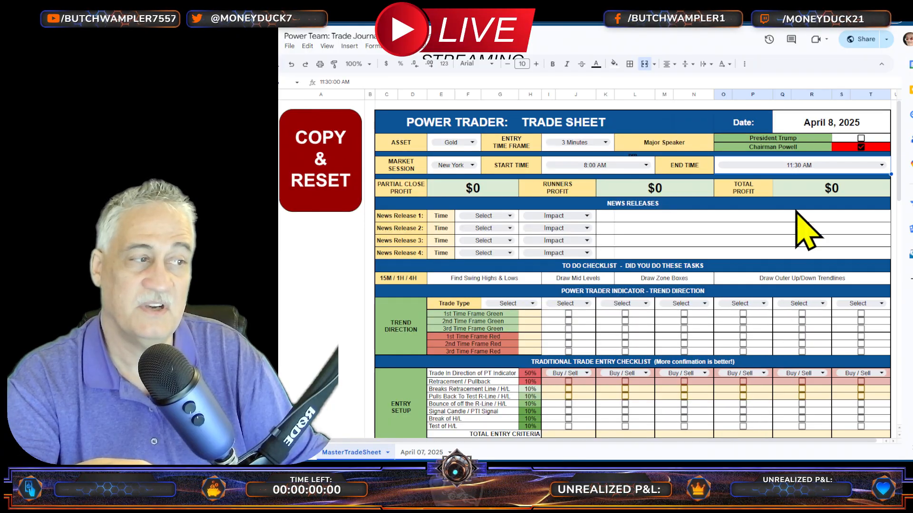
# Step: Examine the formula behind the partial close profit total
pyautogui.click(476, 188)
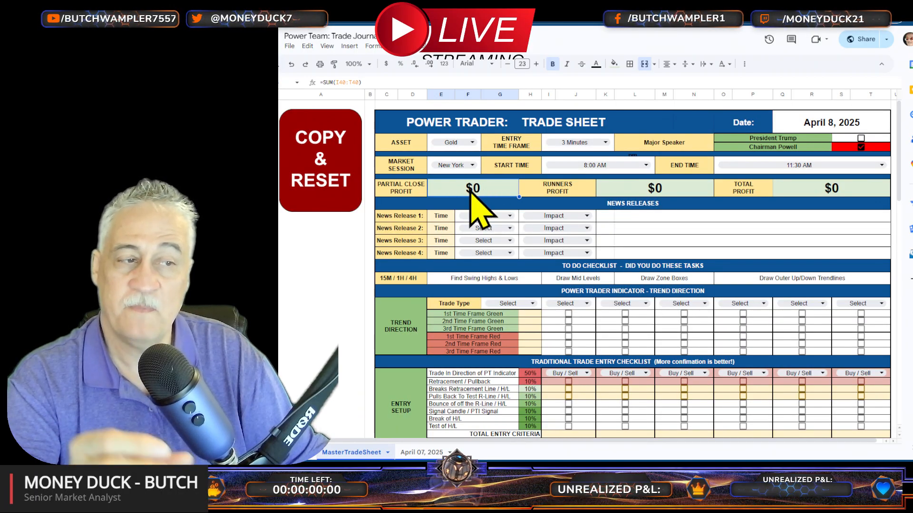
# Step: Examine the profit detail rows and the formulas behind the runners profit and total profit
pyautogui.scroll(-3, 621, 336)
pyautogui.scroll(3, 533, 205)
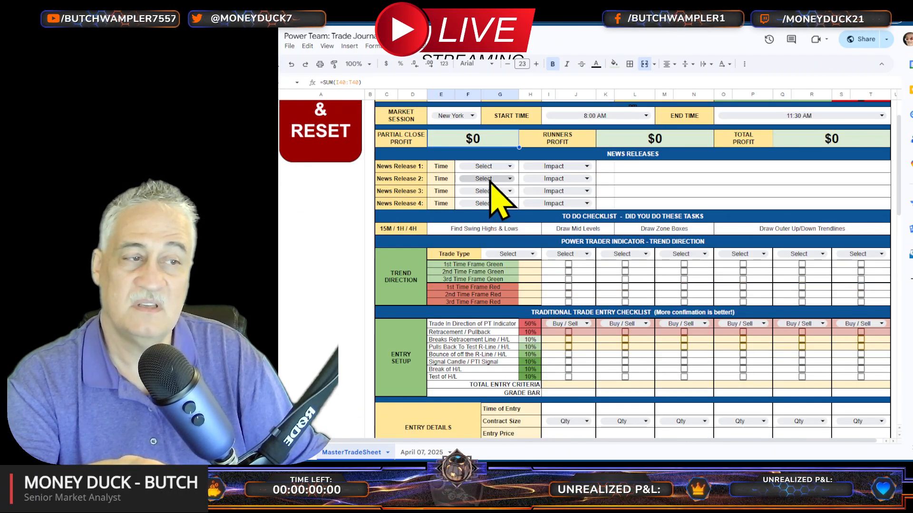
pyautogui.scroll(-5, 551, 416)
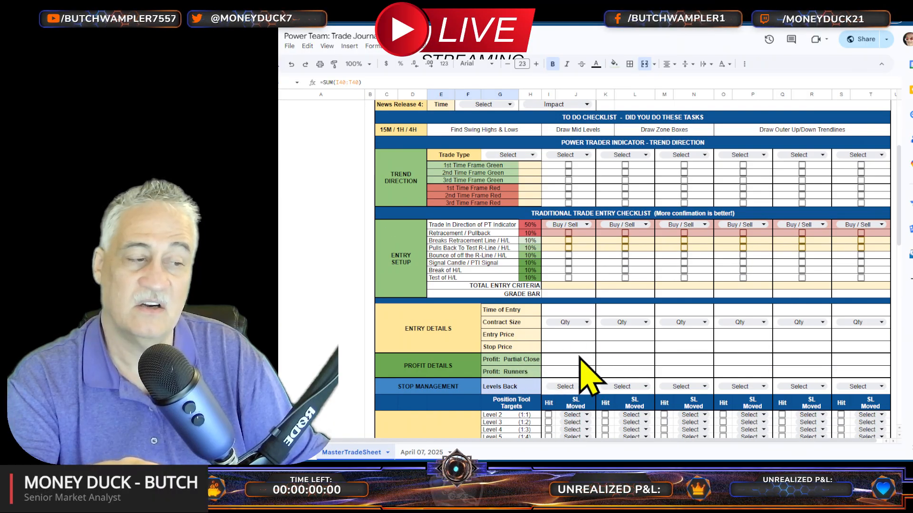
pyautogui.scroll(3, 550, 363)
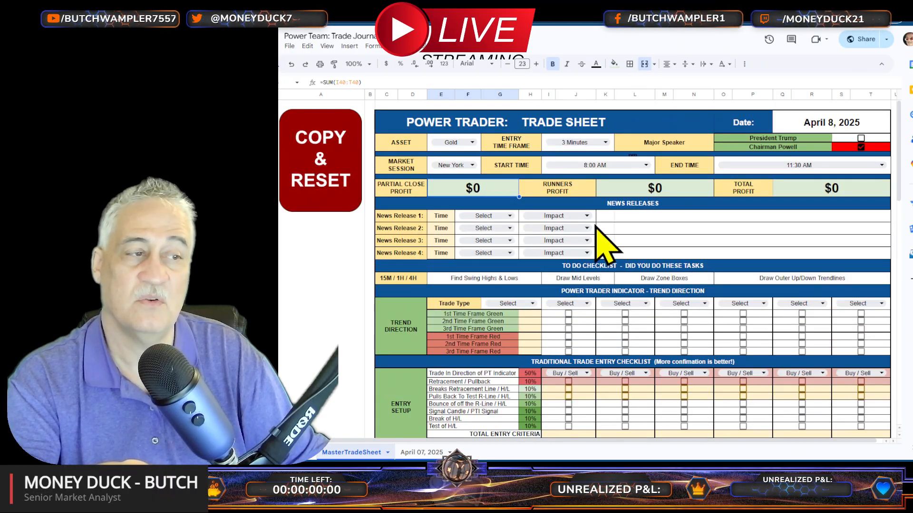
pyautogui.click(678, 192)
pyautogui.click(844, 193)
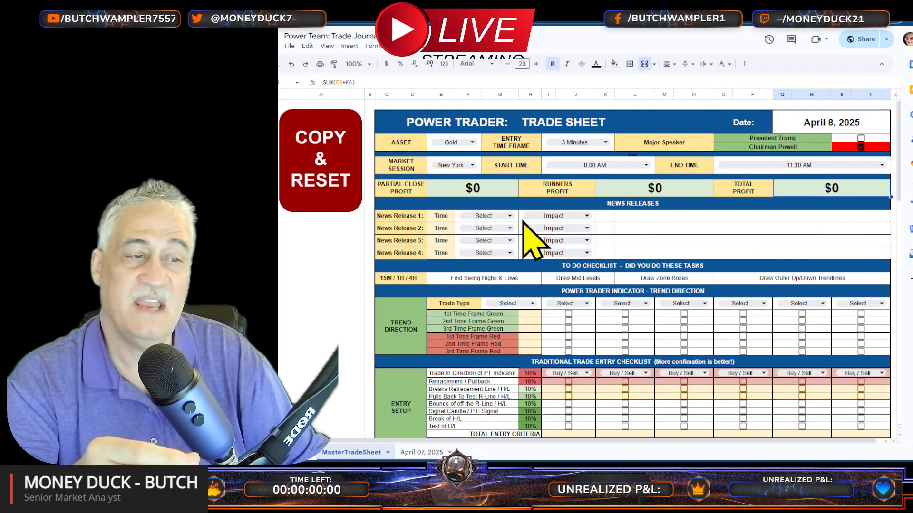
# Step: Set News Release 1 to 8:30 AM with a Red impact
pyautogui.click(494, 216)
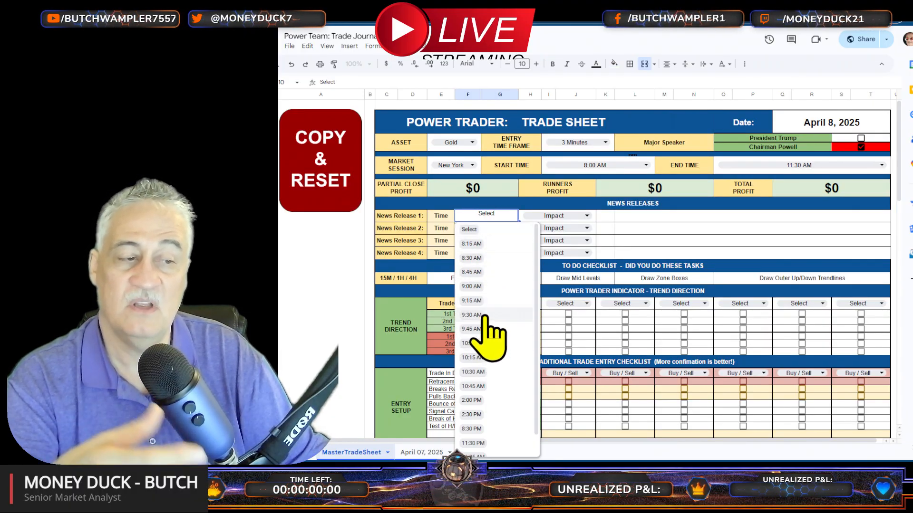
pyautogui.click(473, 259)
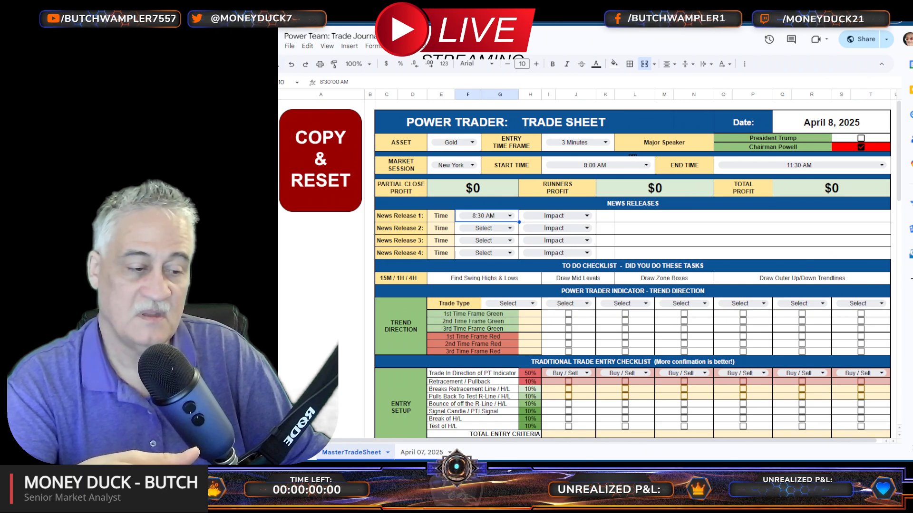
pyautogui.click(537, 217)
pyautogui.click(530, 243)
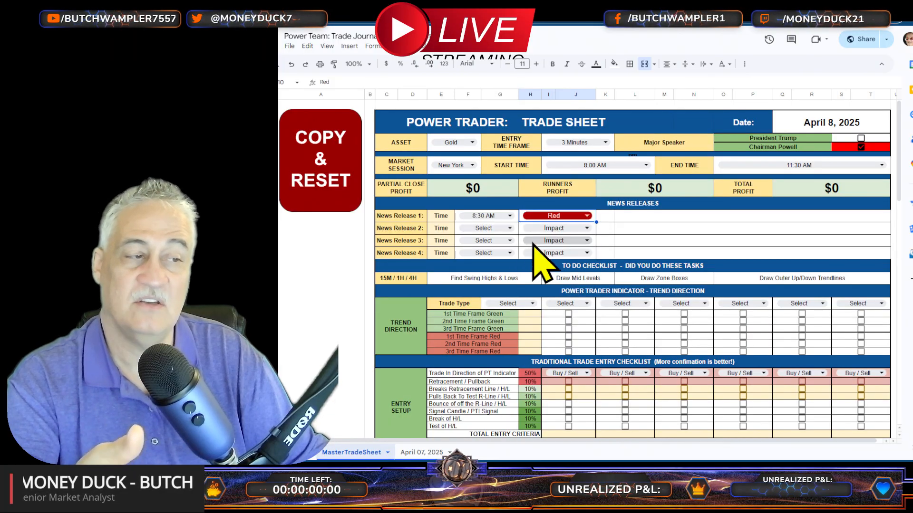
# Step: Review the impact options for News Release 2, the news description fields, and the swing highs and lows task
pyautogui.click(553, 225)
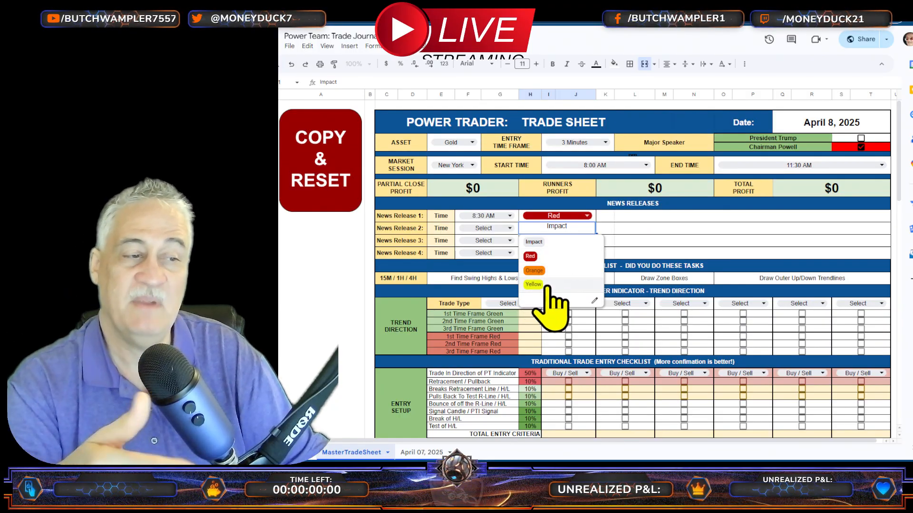
pyautogui.click(485, 228)
pyautogui.click(657, 227)
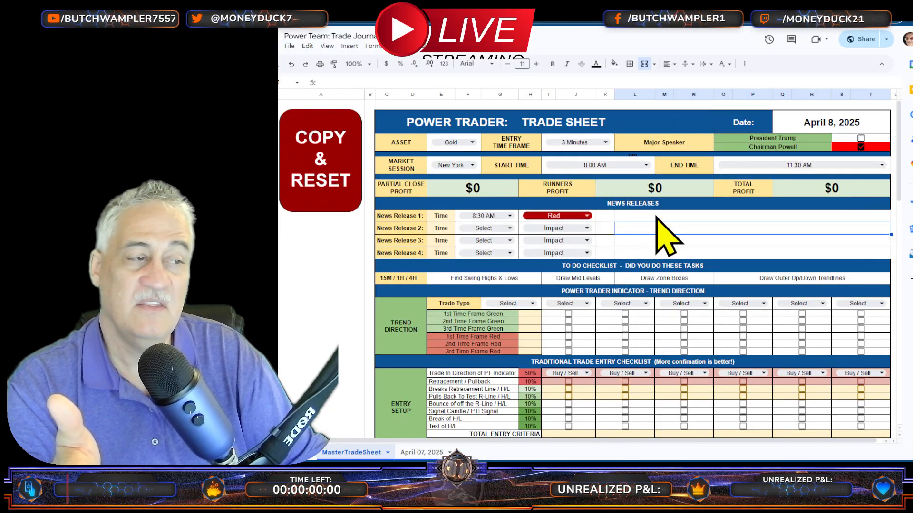
pyautogui.click(657, 216)
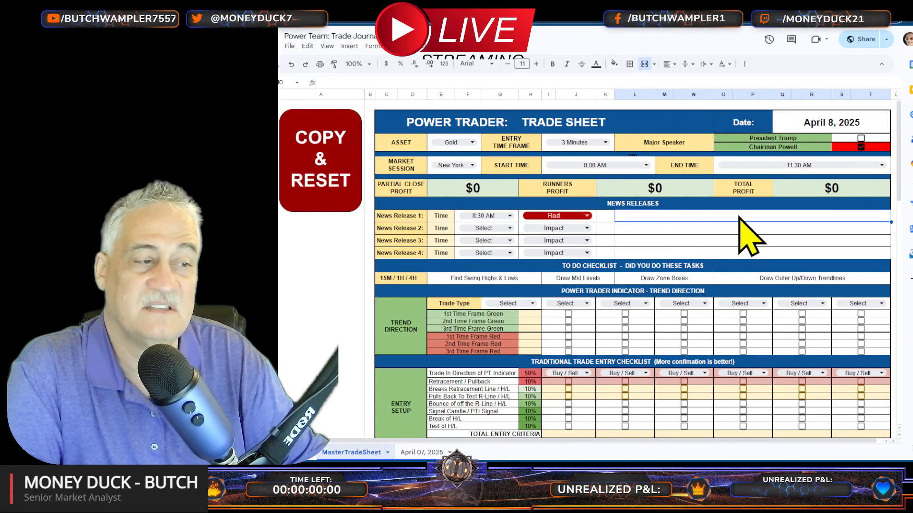
pyautogui.click(492, 279)
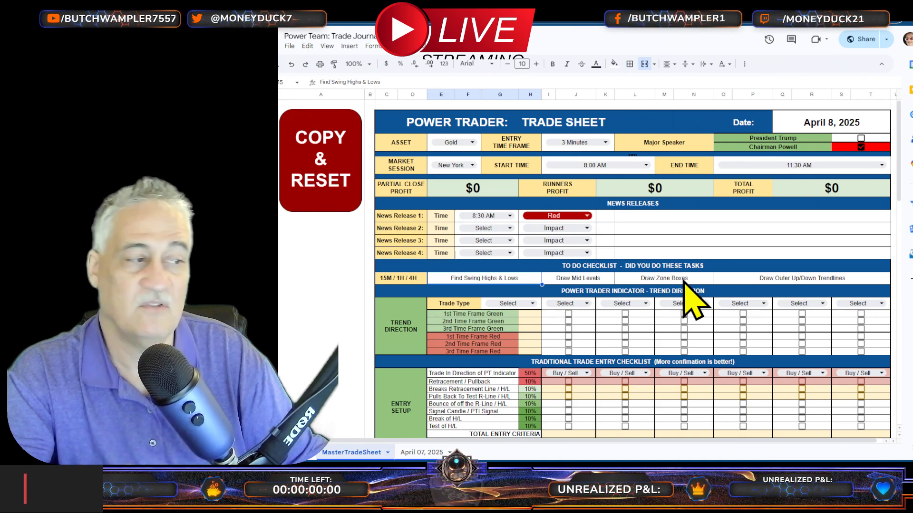
# Step: Set the trade type to Daytrade, reset it to Select, and choose Daytrade again
pyautogui.click(508, 304)
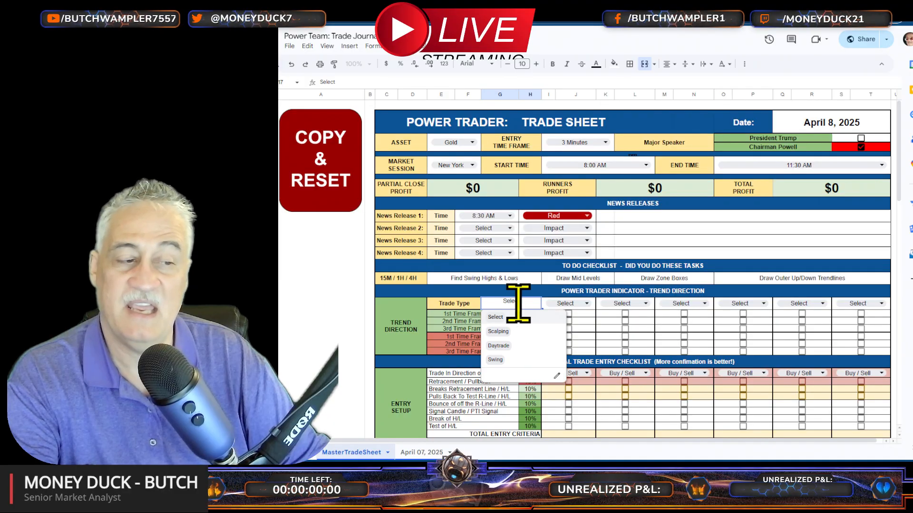
pyautogui.click(503, 346)
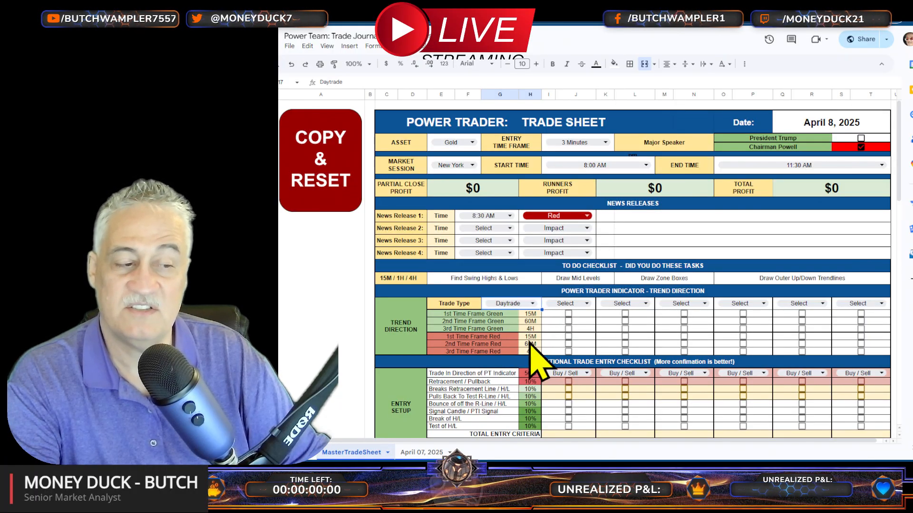
pyautogui.click(529, 306)
pyautogui.click(509, 347)
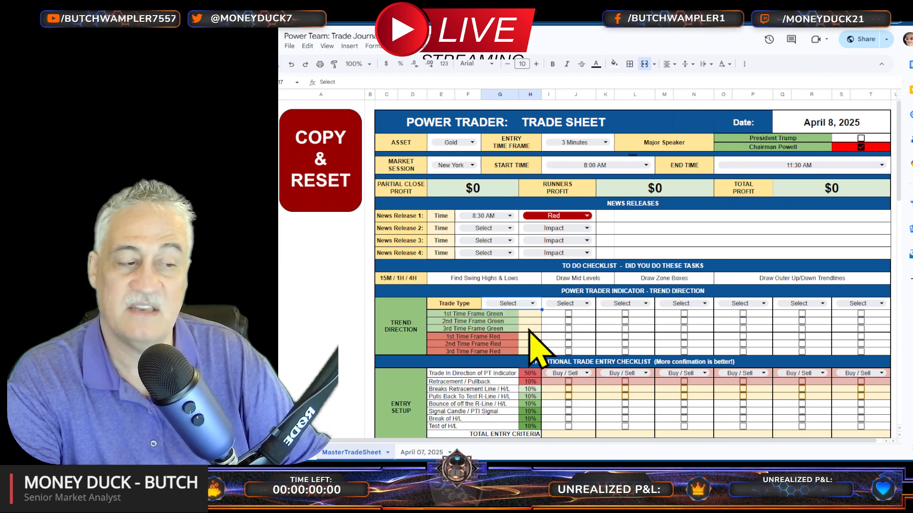
pyautogui.click(525, 305)
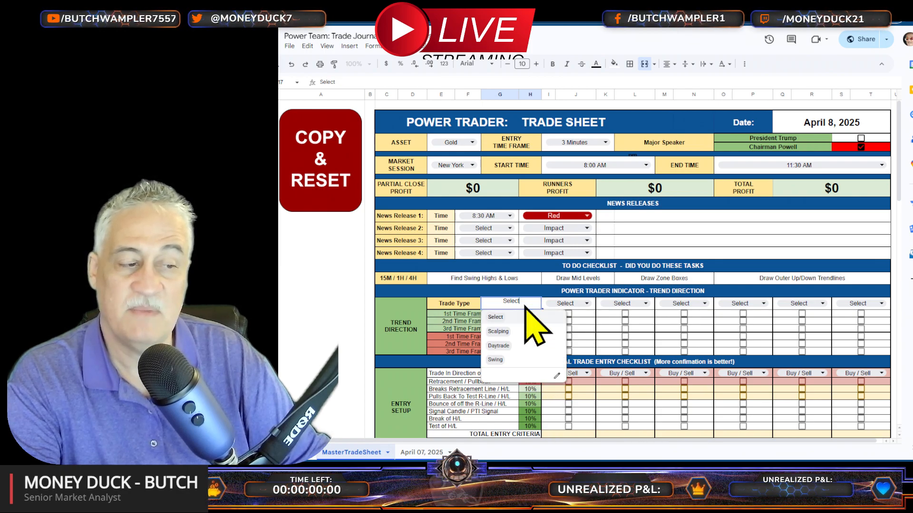
pyautogui.click(500, 346)
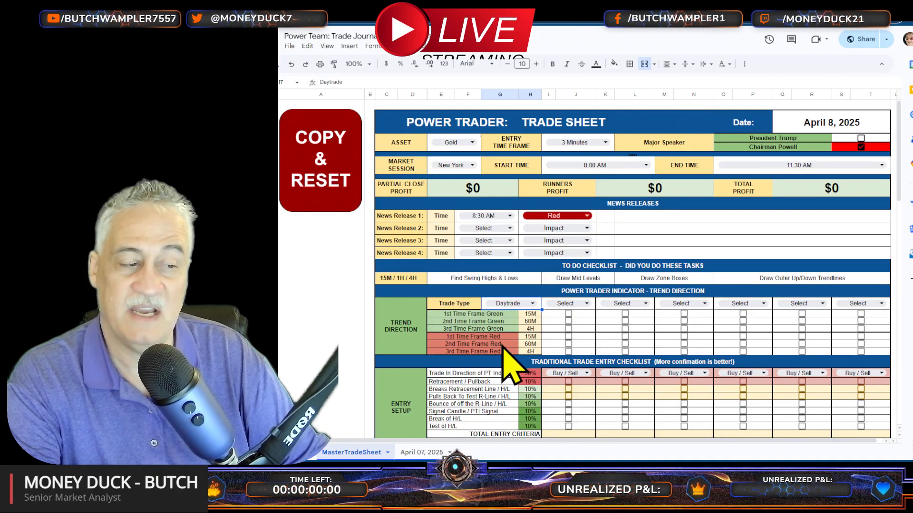
# Step: Set up the first trade column as a Gold Buy with its three green time frames checked
pyautogui.click(568, 303)
pyautogui.click(562, 346)
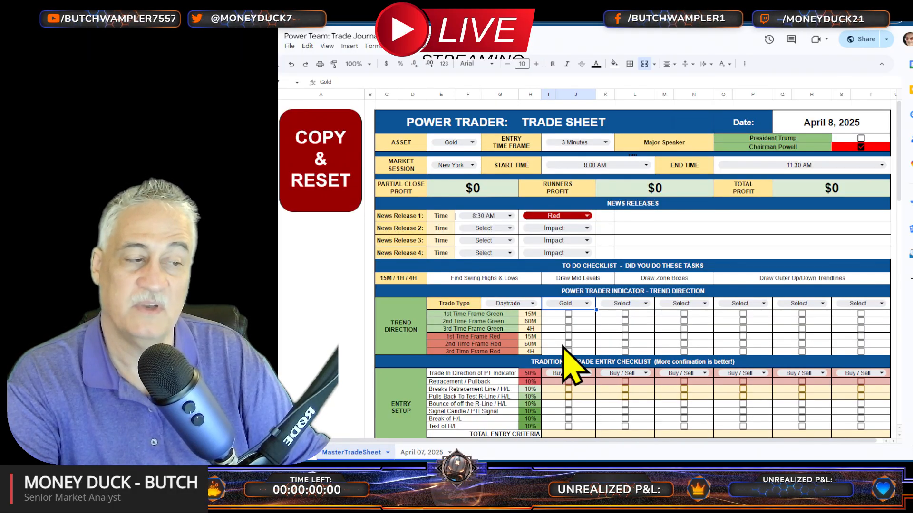
pyautogui.click(568, 314)
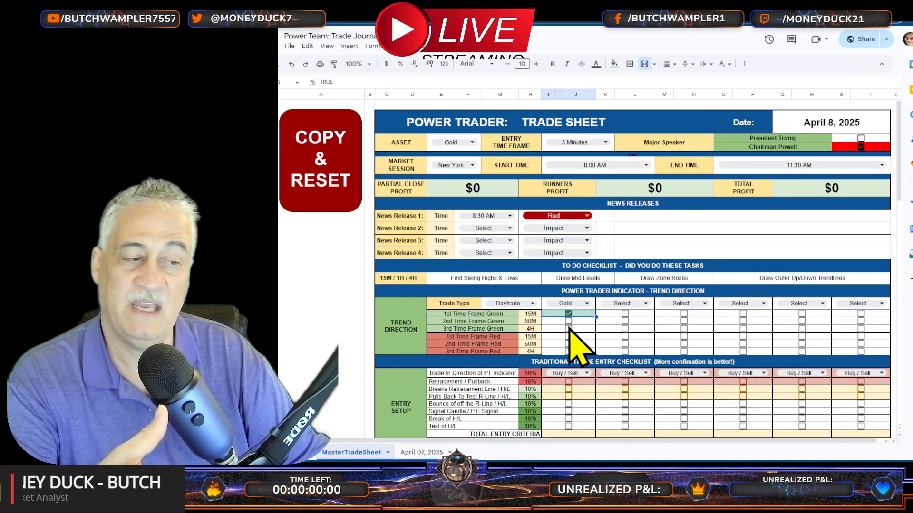
pyautogui.click(568, 321)
pyautogui.click(568, 329)
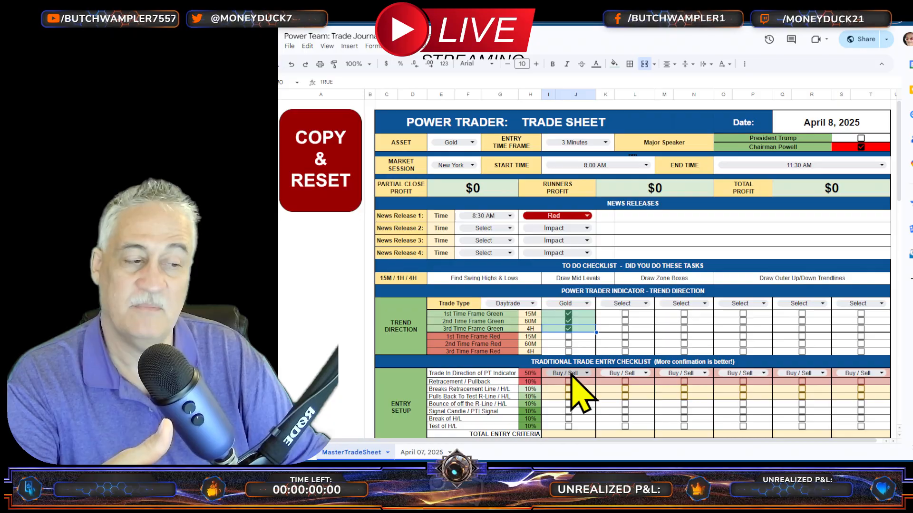
pyautogui.click(572, 373)
pyautogui.click(565, 400)
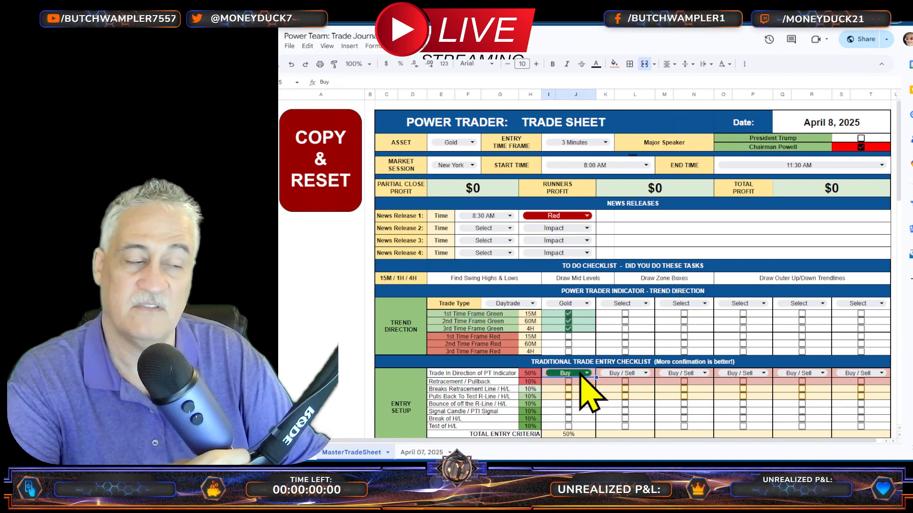
# Step: Switch the first trade to Sell, unchecking its three green time frames and checking the three red ones
pyautogui.click(568, 314)
pyautogui.click(568, 321)
pyautogui.click(568, 329)
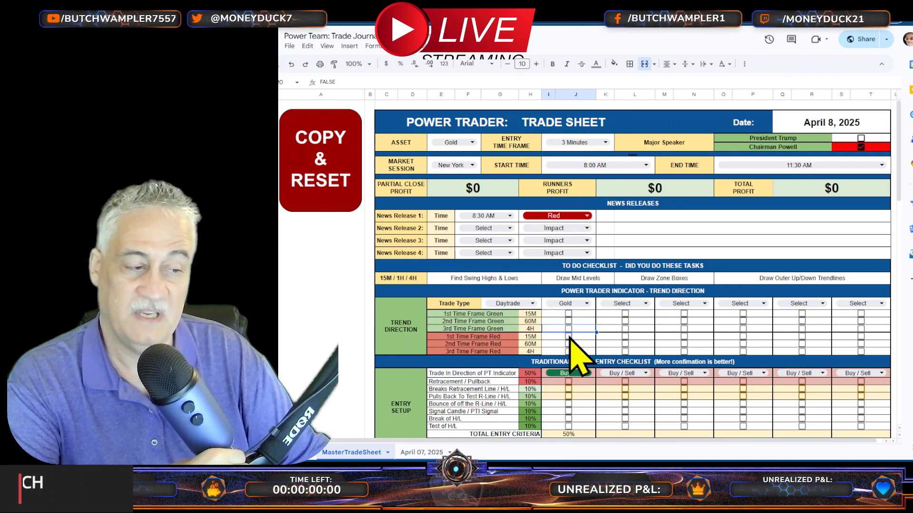
pyautogui.click(568, 336)
pyautogui.click(568, 344)
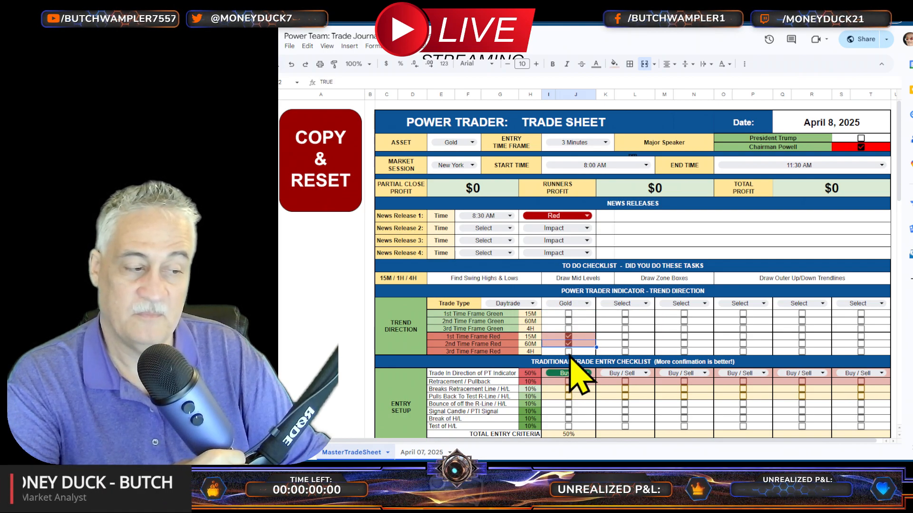
pyautogui.click(568, 351)
pyautogui.click(573, 373)
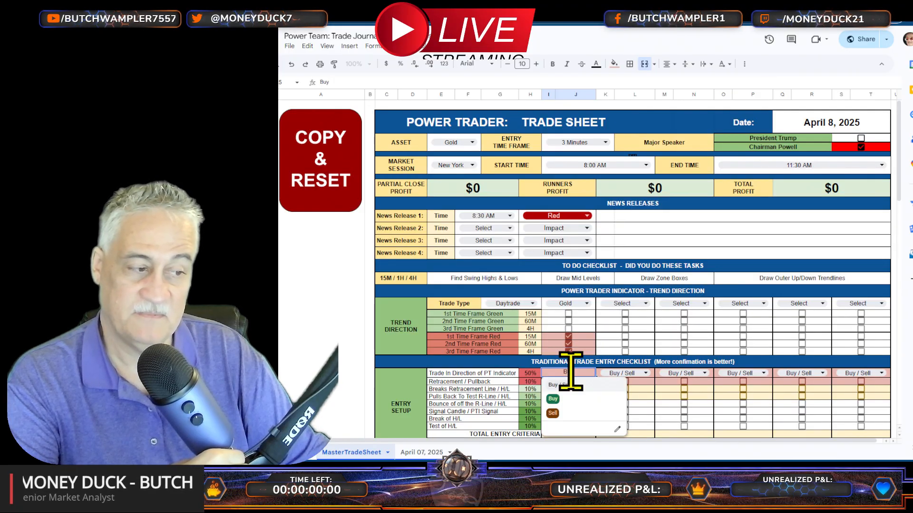
pyautogui.click(561, 415)
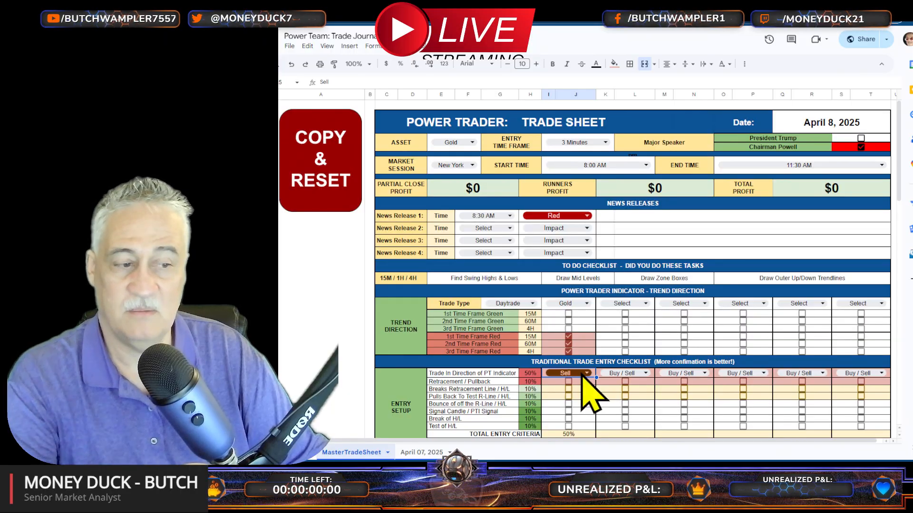
# Step: Try the Scalping and Swing trade types to compare their time frames, and return the trade type to Daytrade
pyautogui.click(515, 307)
pyautogui.click(521, 350)
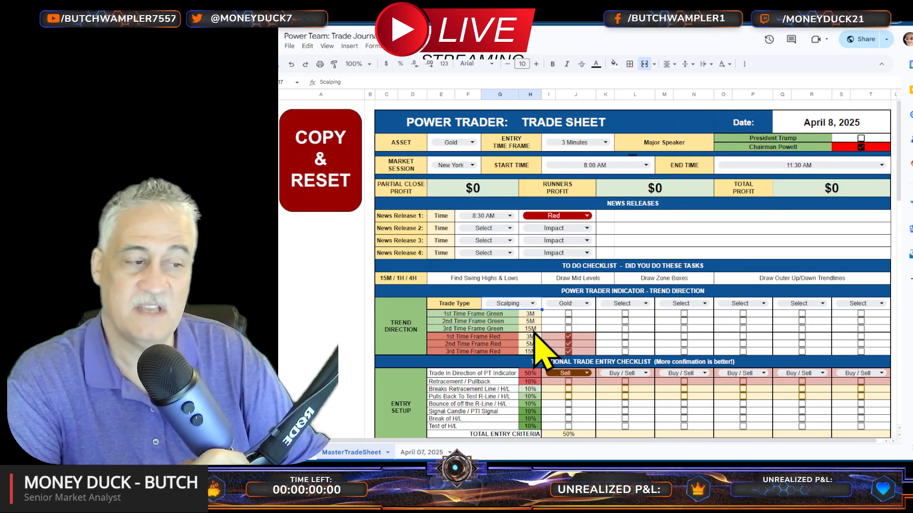
pyautogui.click(523, 304)
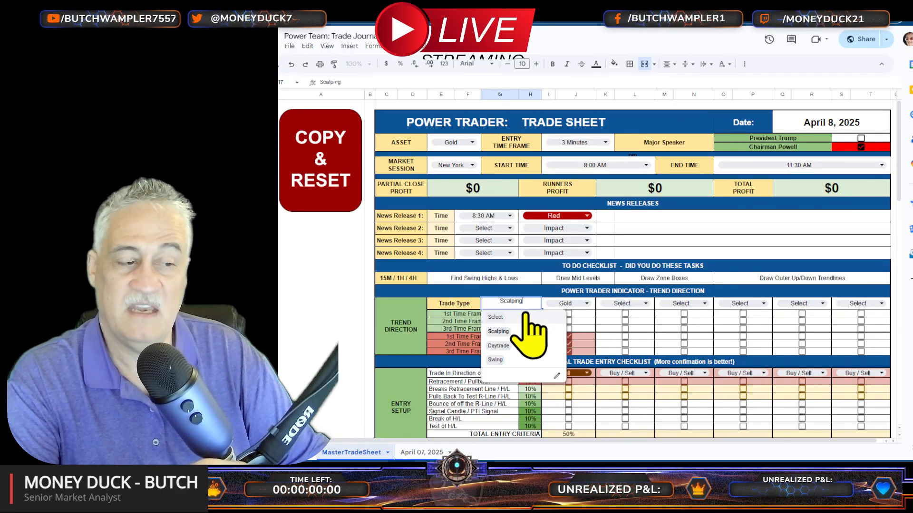
pyautogui.click(516, 359)
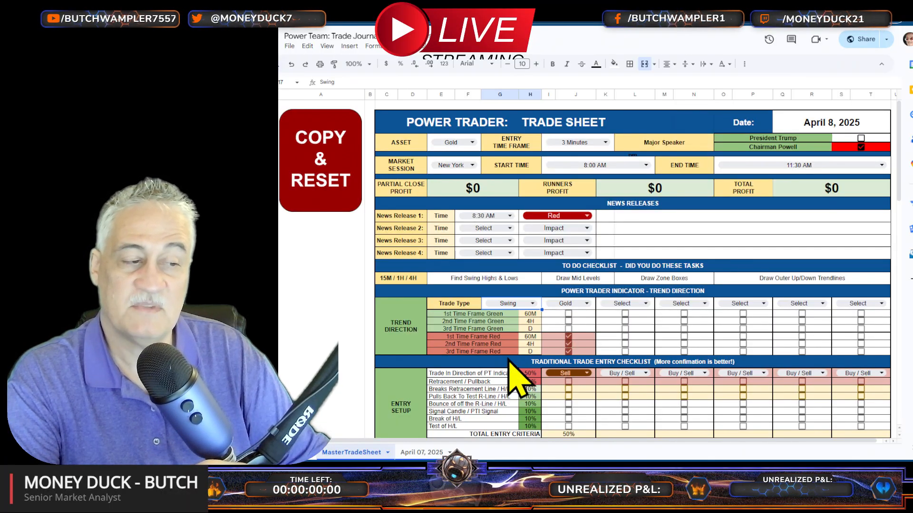
pyautogui.click(531, 303)
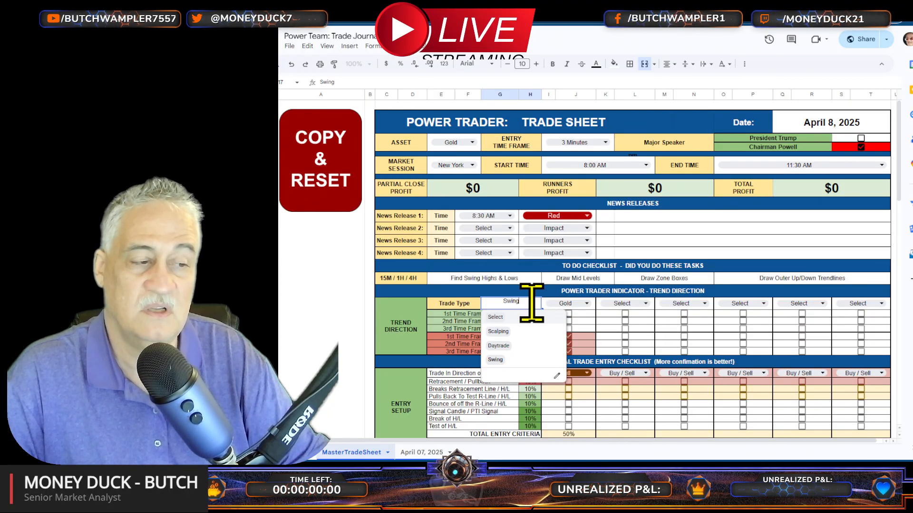
pyautogui.click(499, 346)
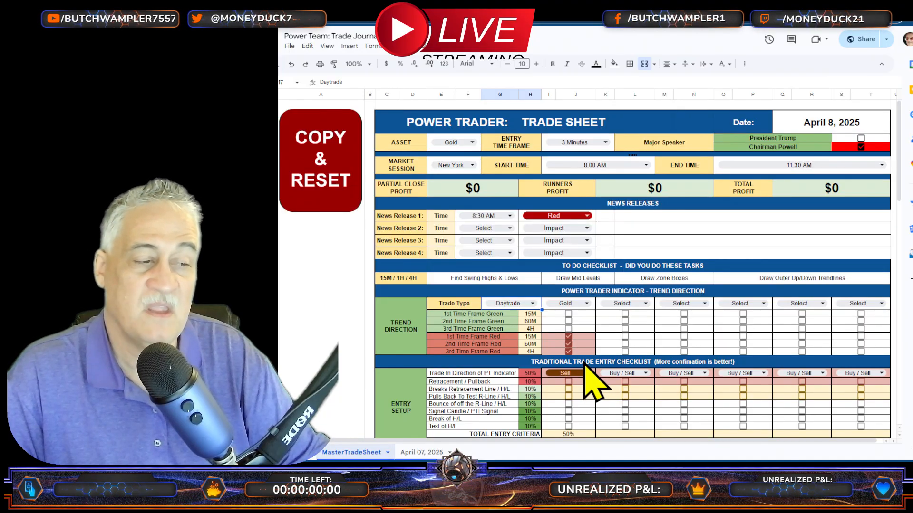
# Step: Check Retracement / Pullback and Breaks Retracement Line / H/L in the first trade's entry setup
pyautogui.scroll(-3, 586, 367)
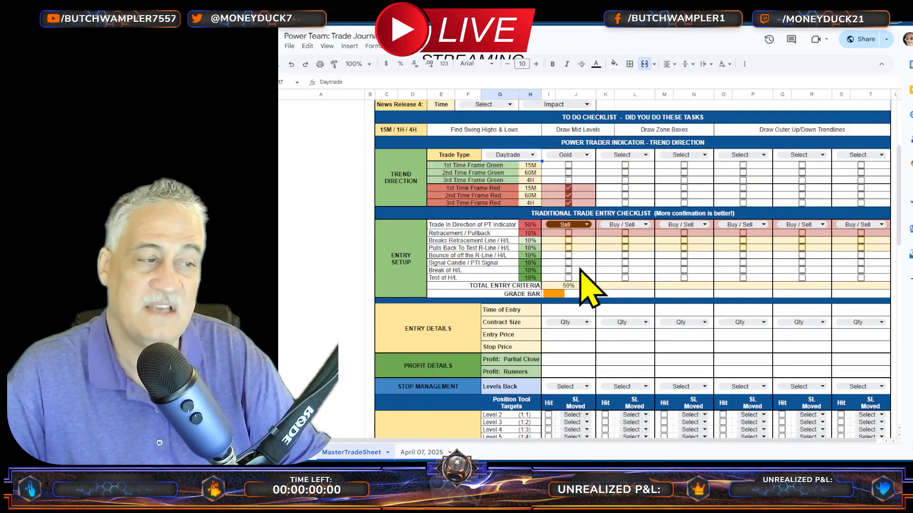
pyautogui.click(568, 233)
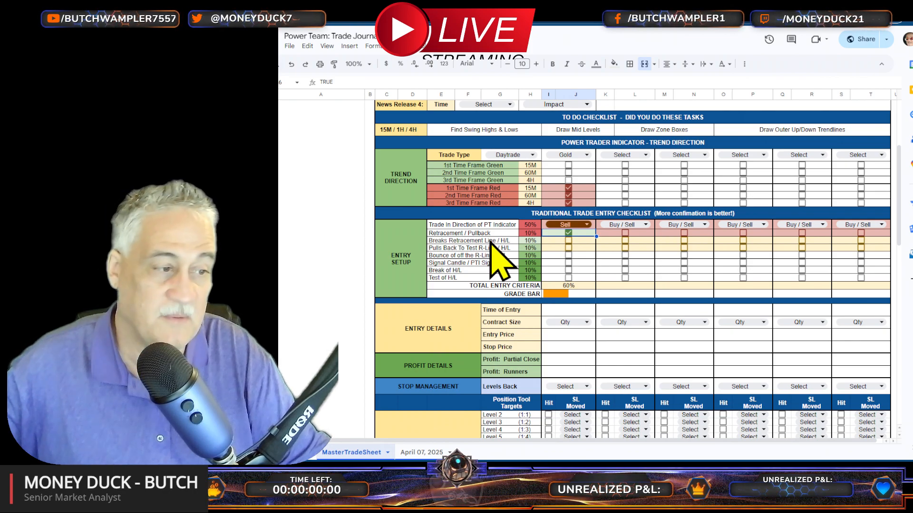
pyautogui.click(568, 241)
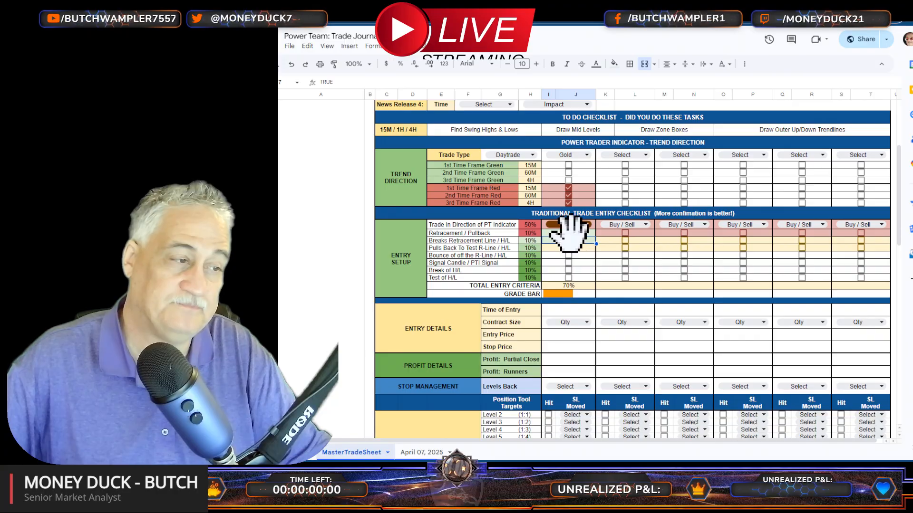
# Step: Clear the first trade's entry checklist, resetting its direction to Buy / Sell, and examine the grade bar formula
pyautogui.click(568, 241)
pyautogui.click(568, 233)
pyautogui.click(576, 224)
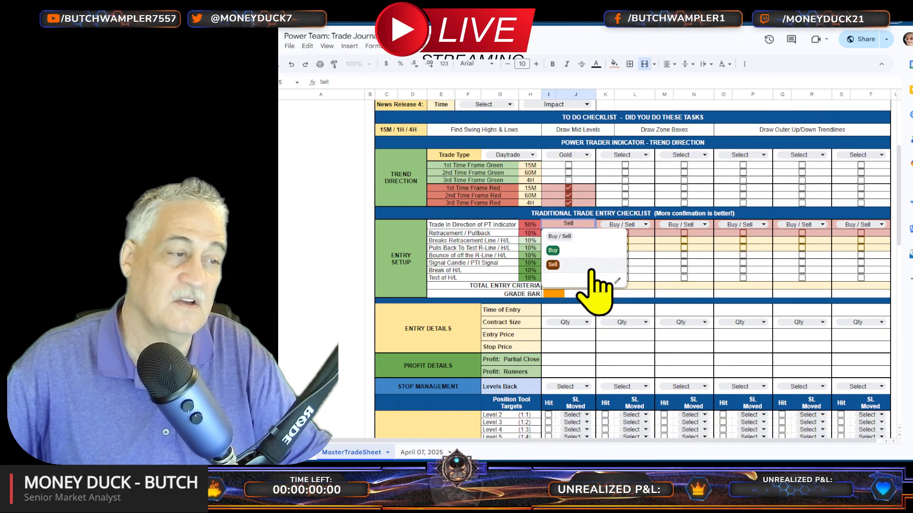
pyautogui.click(577, 236)
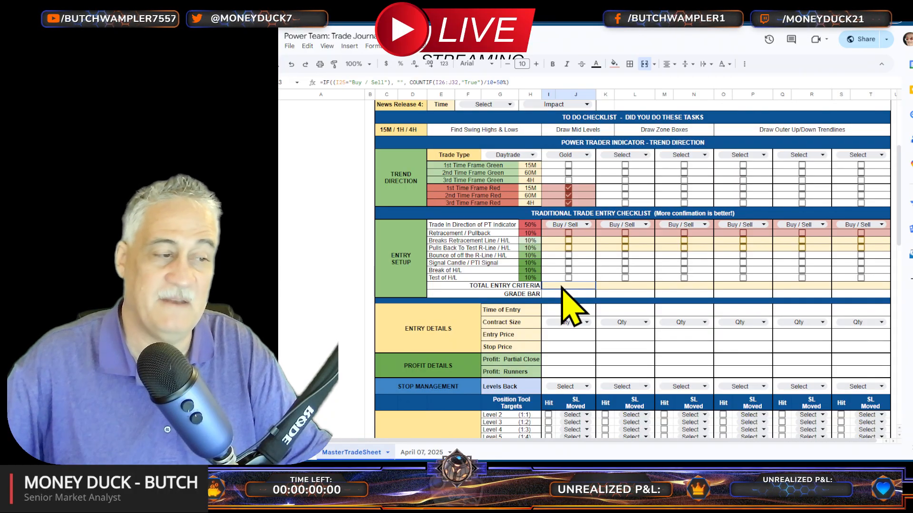
pyautogui.click(562, 294)
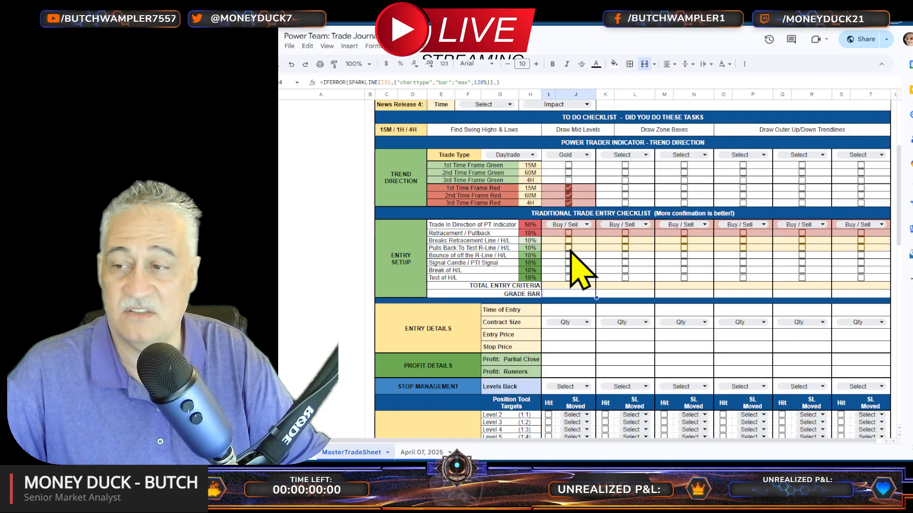
# Step: Set the first trade's direction to Sell and check its entry setup criteria from Retracement / Pullback through Break of H/L
pyautogui.click(574, 225)
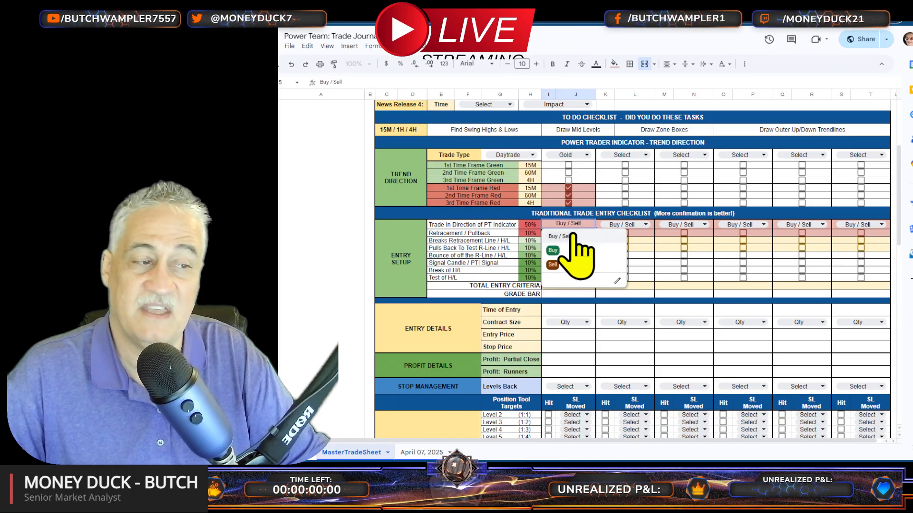
pyautogui.click(553, 264)
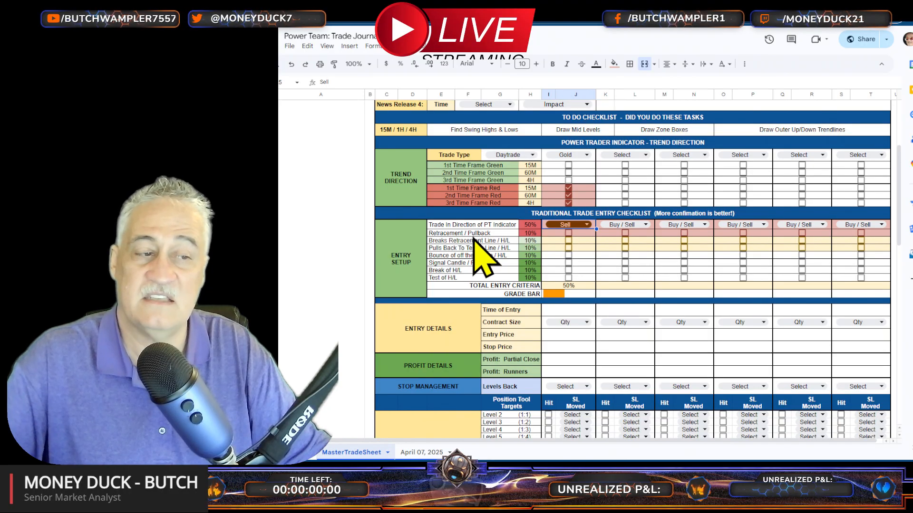
pyautogui.click(568, 233)
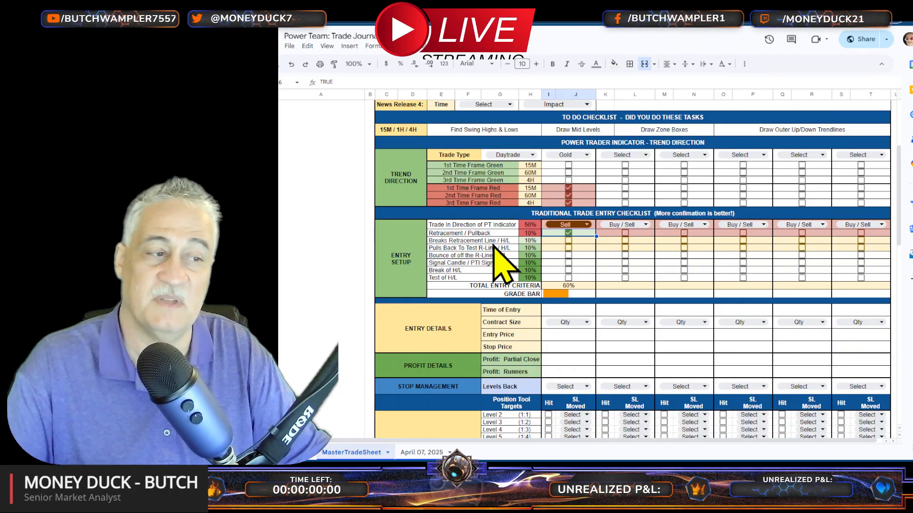
pyautogui.click(568, 241)
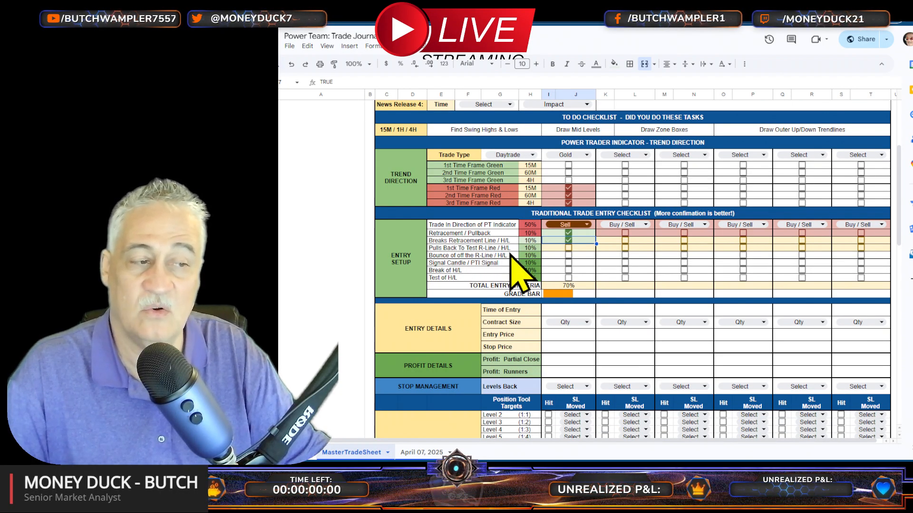
pyautogui.click(568, 248)
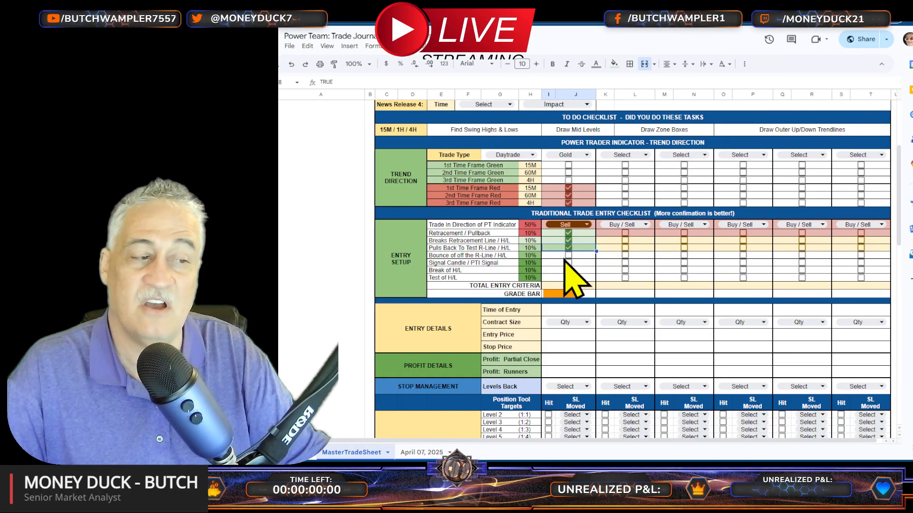
pyautogui.click(568, 255)
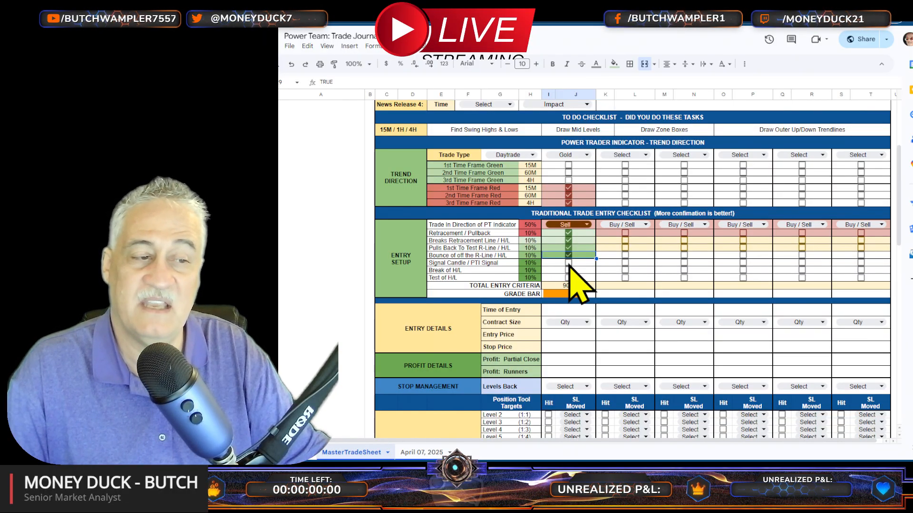
pyautogui.click(568, 263)
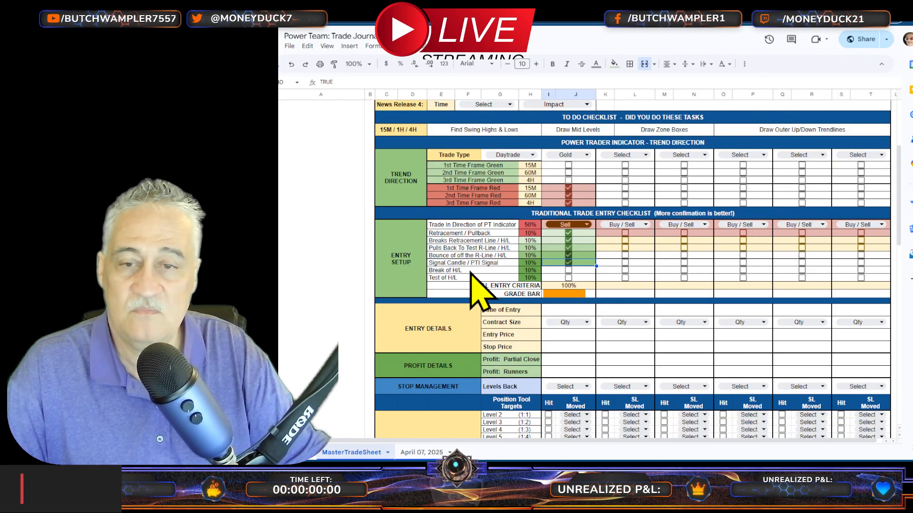
pyautogui.click(568, 270)
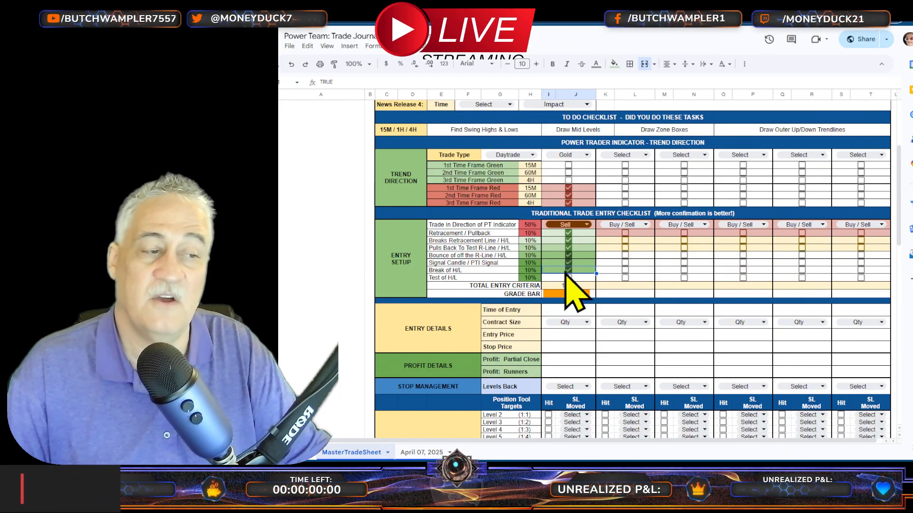
# Step: Uncheck Break of H/L and Pulls Back To Test R-Line / H/L for the first trade, keeping the other four criteria checked
pyautogui.click(568, 270)
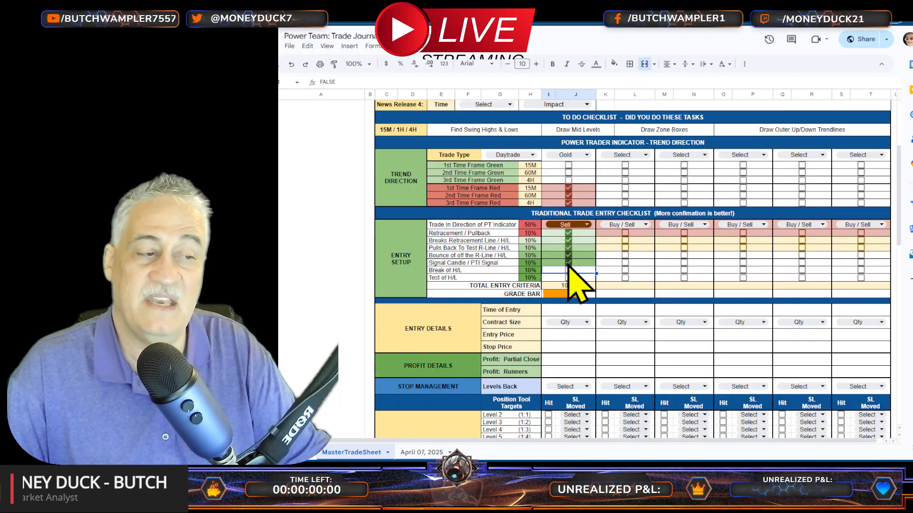
pyautogui.click(568, 263)
pyautogui.click(568, 240)
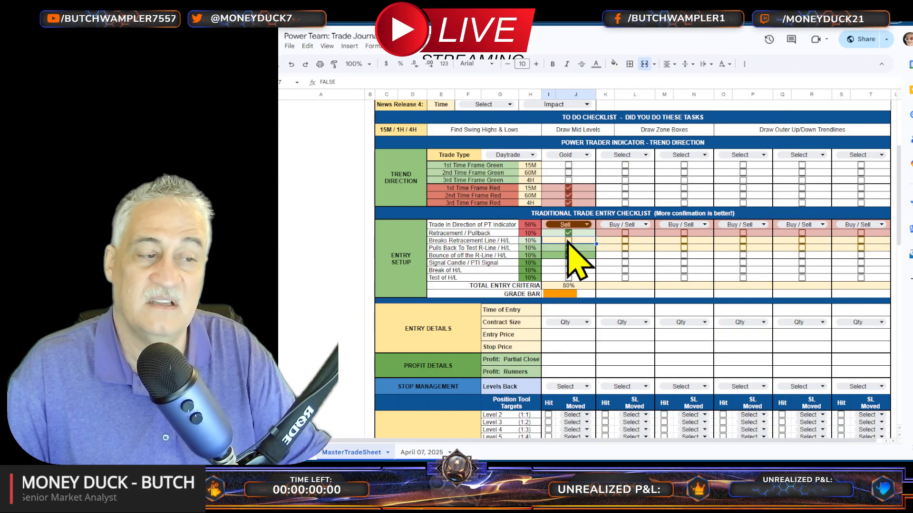
pyautogui.click(569, 248)
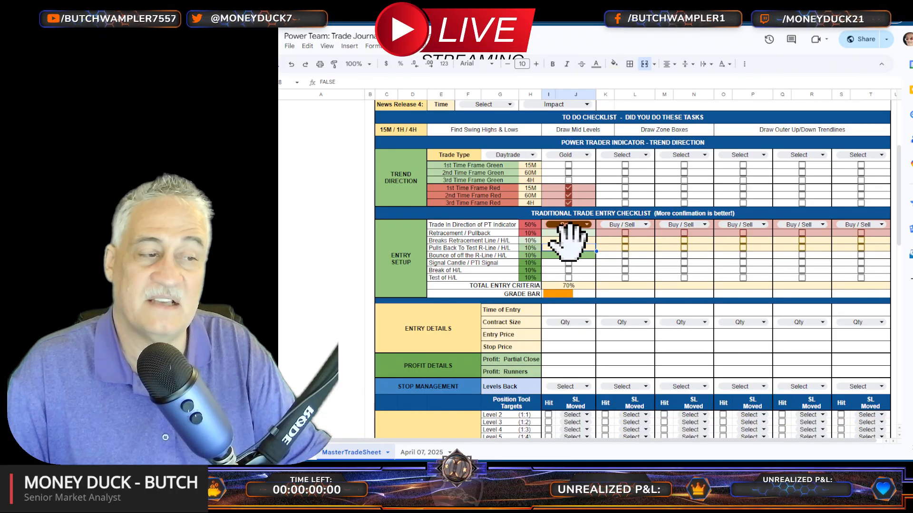
pyautogui.click(569, 241)
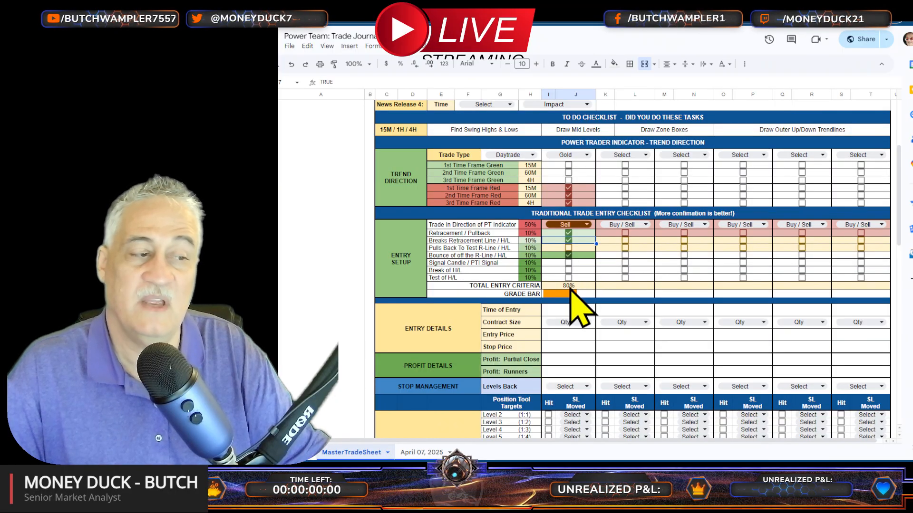
pyautogui.click(569, 263)
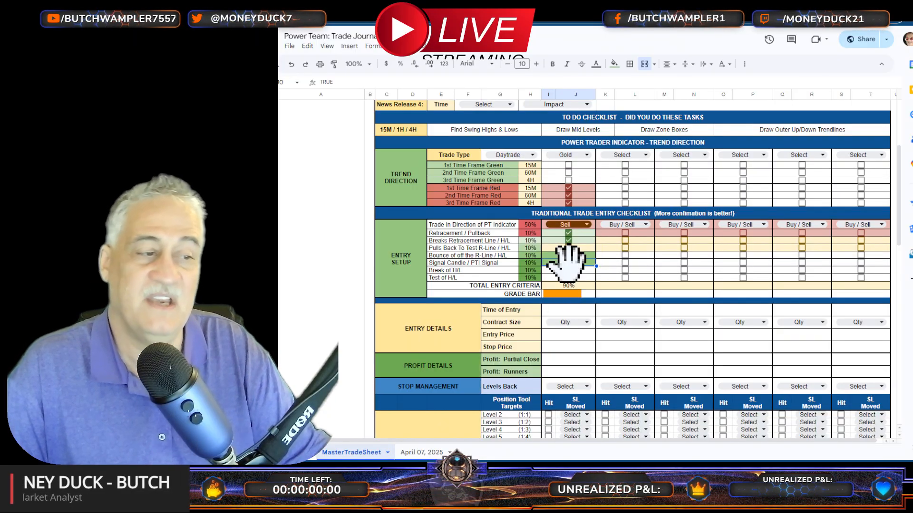
# Step: Enter 9:35 AM as the first trade's time of entry and set its contract size to 10
pyautogui.scroll(-2, 581, 188)
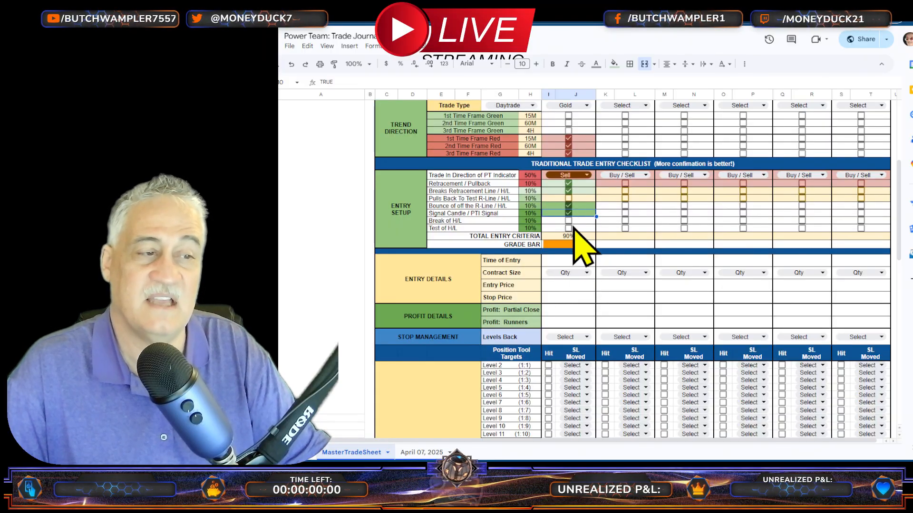
pyautogui.doubleClick(576, 263)
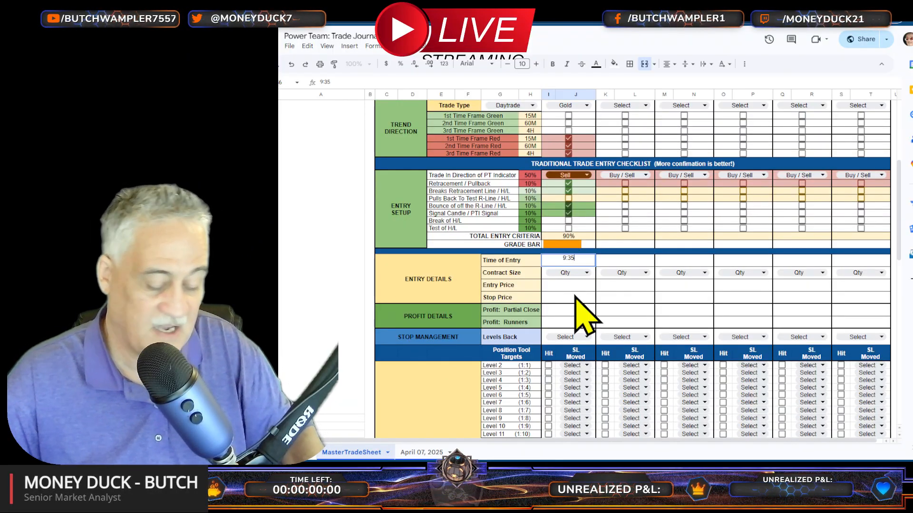
pyautogui.write('am')
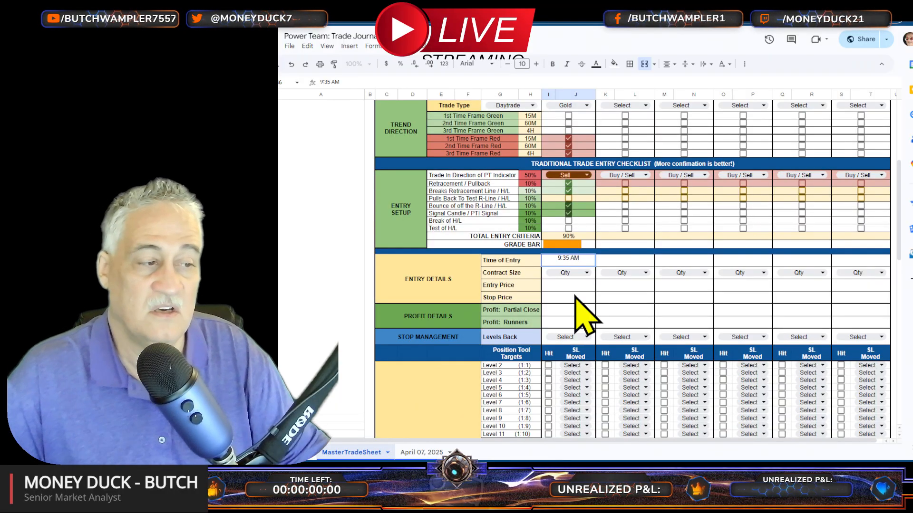
pyautogui.click(582, 272)
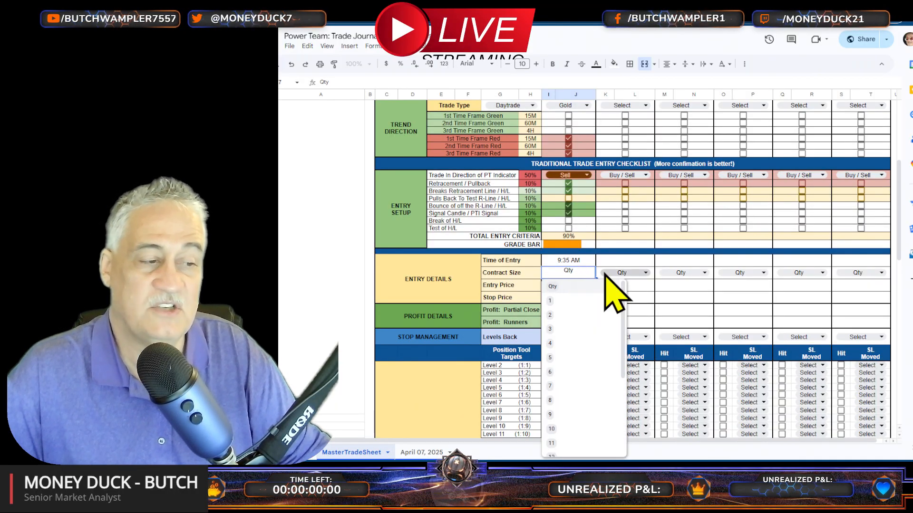
pyautogui.scroll(-3, 590, 350)
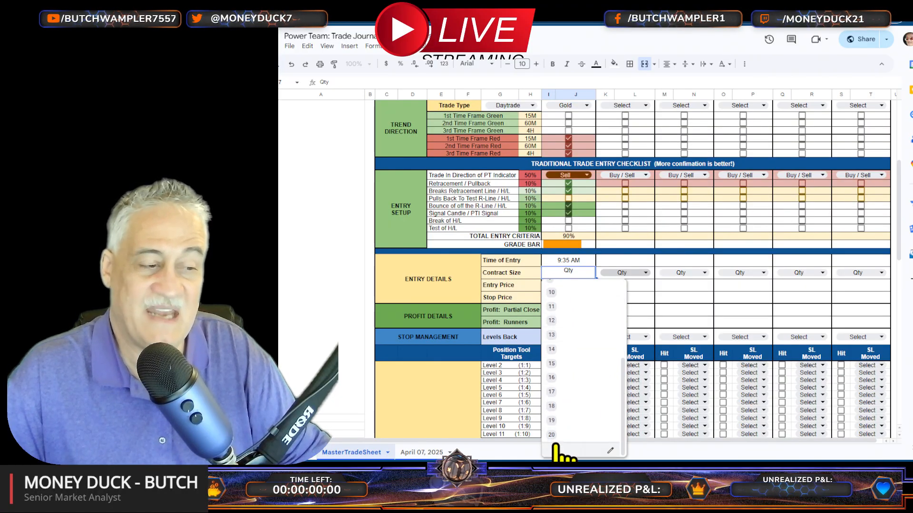
pyautogui.scroll(1, 573, 401)
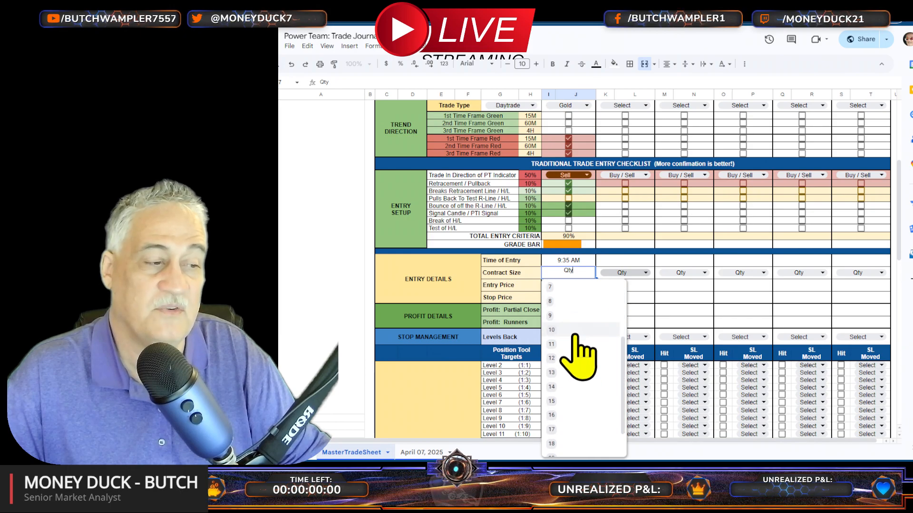
pyautogui.click(571, 331)
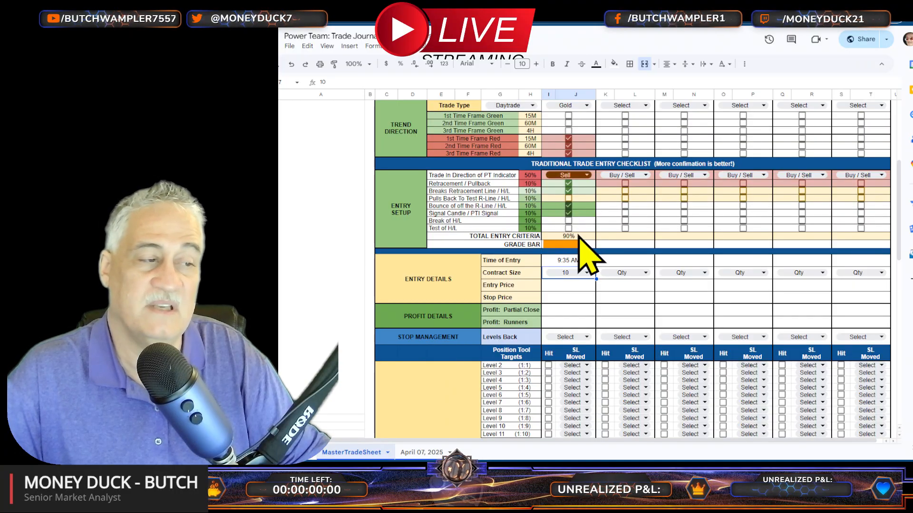
pyautogui.click(564, 285)
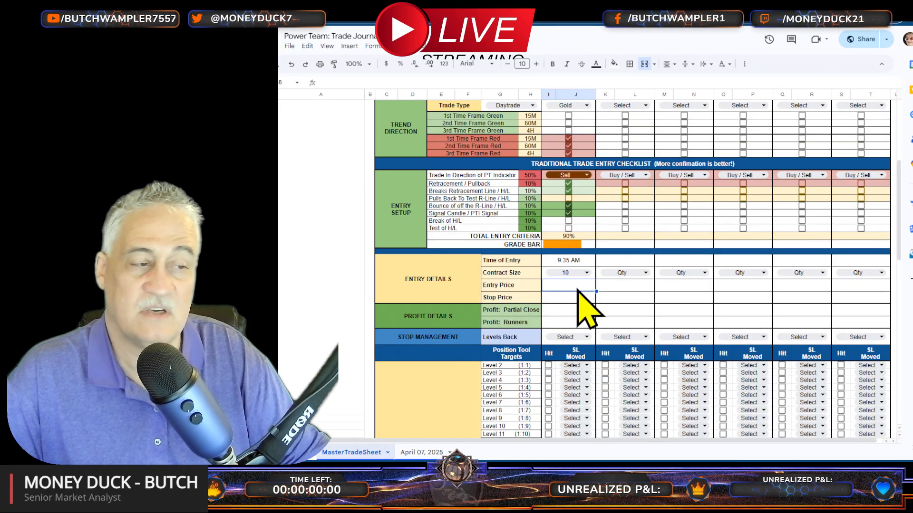
pyautogui.click(568, 297)
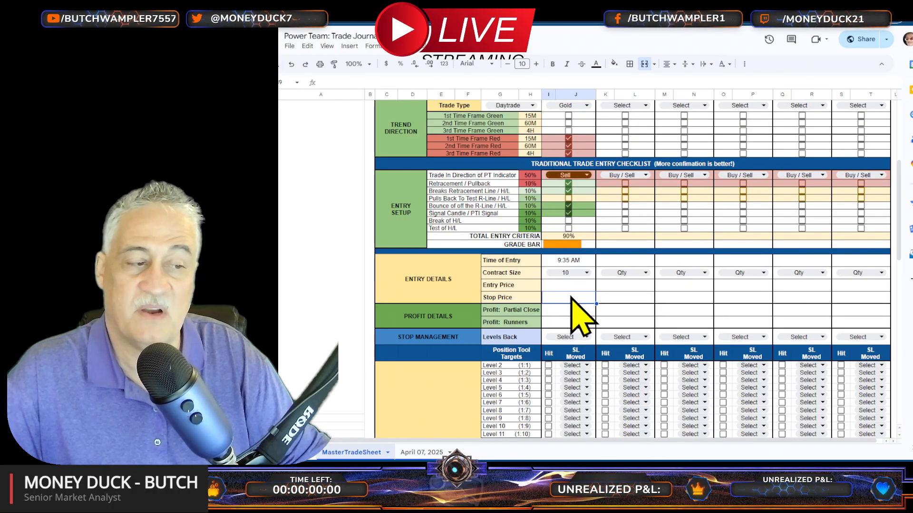
pyautogui.click(566, 312)
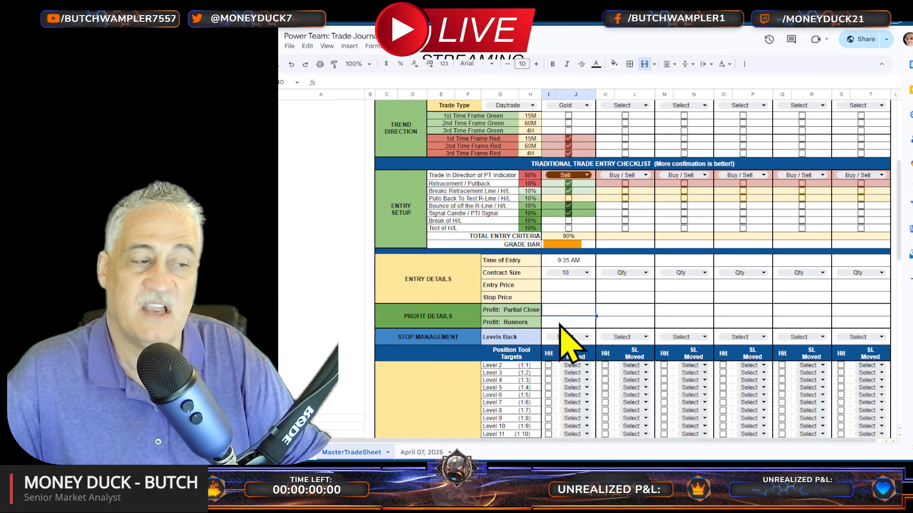
pyautogui.click(566, 322)
# Step: Enter 120 as the first trade's partial close profit and check the profit totals in the sheet header
pyautogui.click(567, 310)
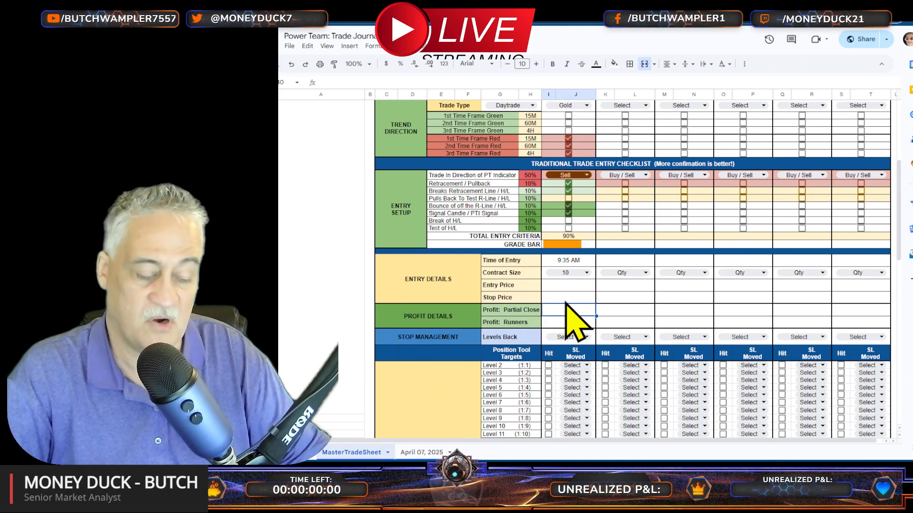
pyautogui.write('120')
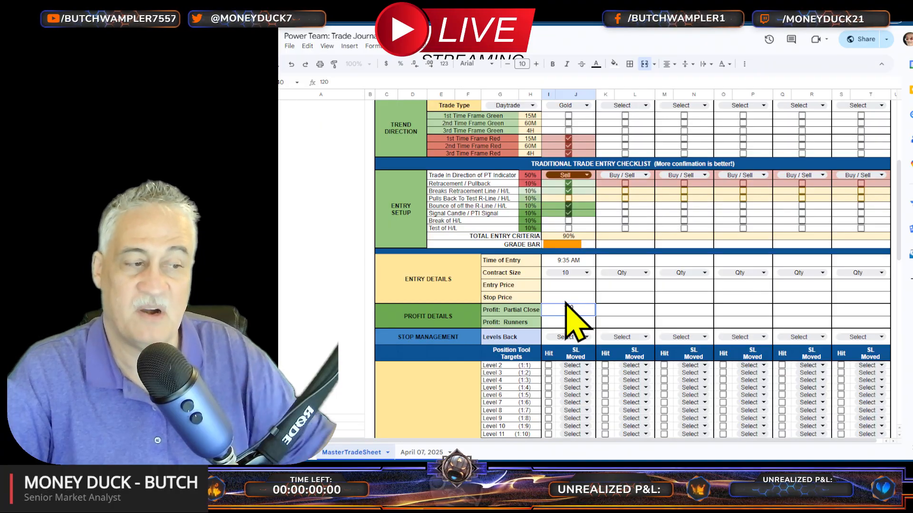
pyautogui.click(612, 314)
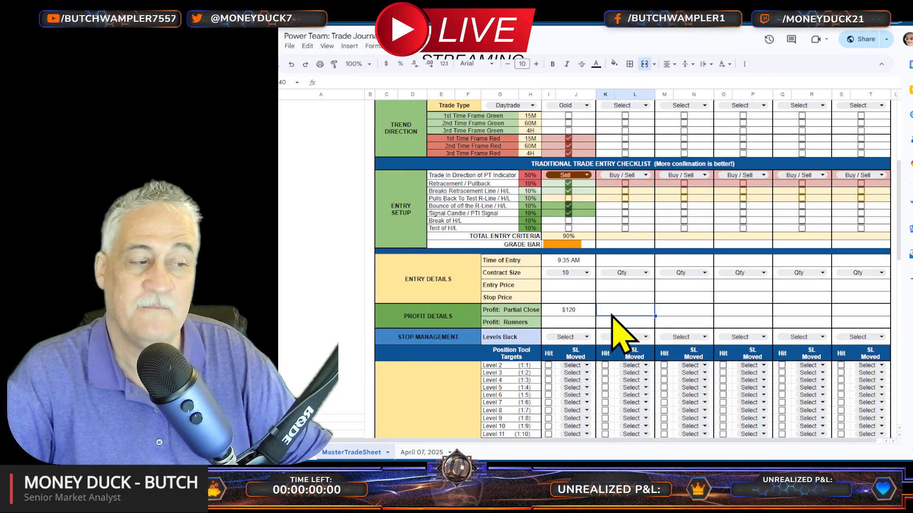
pyautogui.scroll(5, 596, 322)
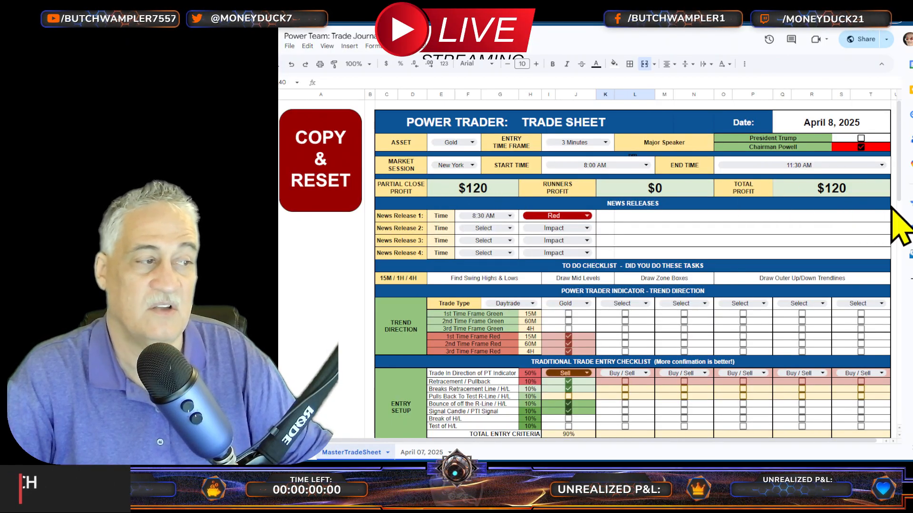
pyautogui.scroll(-5, 702, 244)
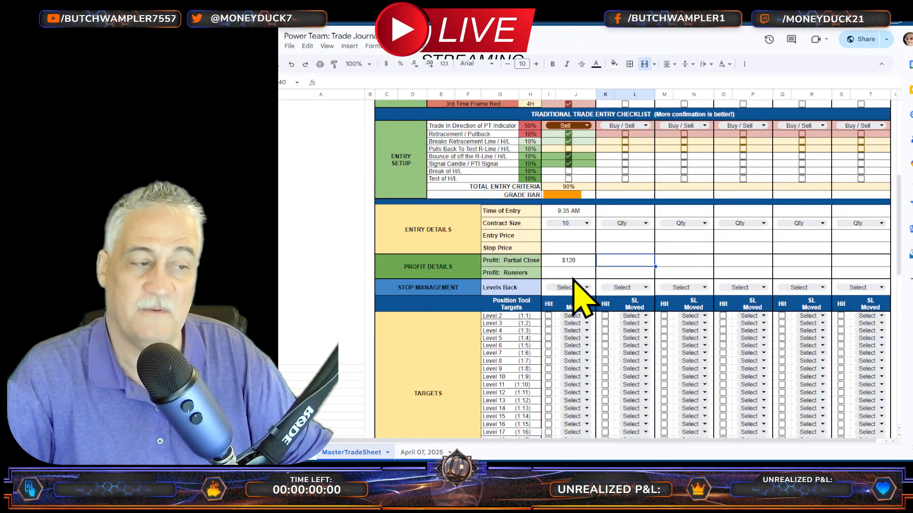
# Step: Change the first trade's contract size to 20
pyautogui.click(573, 275)
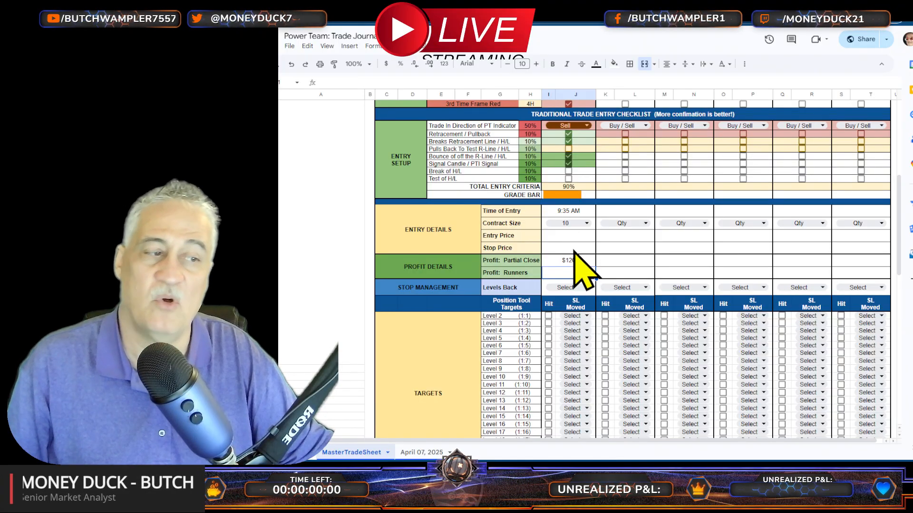
pyautogui.click(573, 223)
pyautogui.scroll(-2, 578, 418)
pyautogui.click(554, 434)
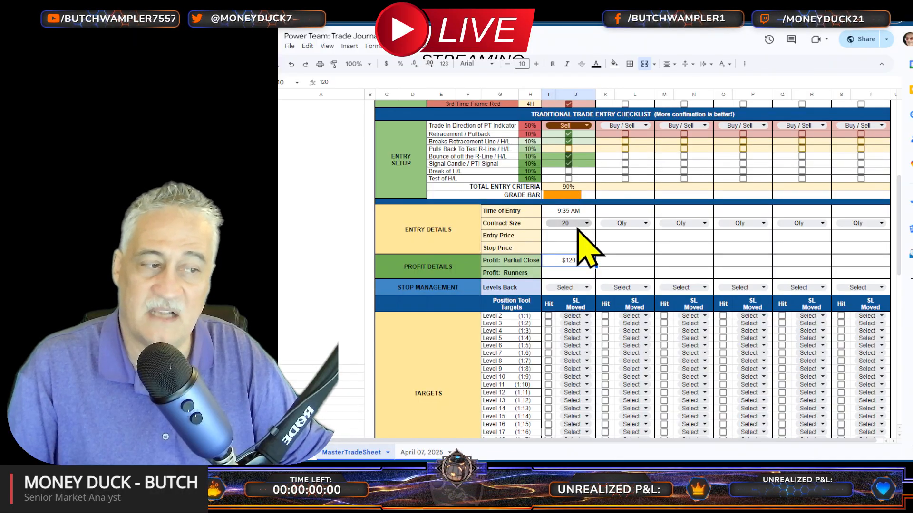
# Step: Try 90 as the first trade's runners profit, and replace it with 140
pyautogui.click(566, 275)
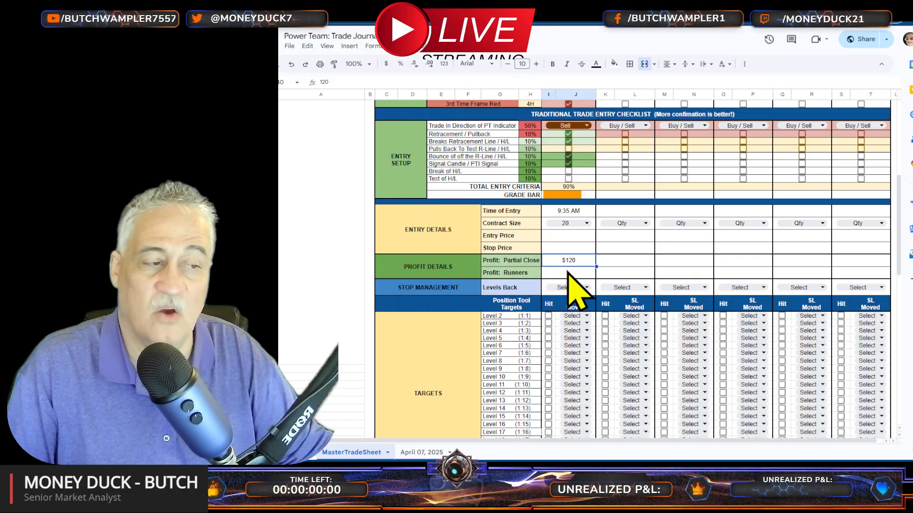
pyautogui.click(569, 272)
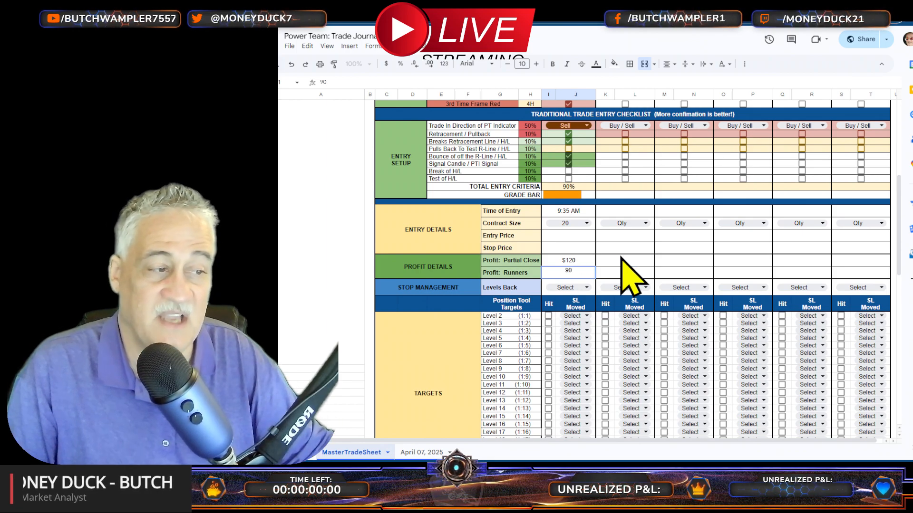
pyautogui.click(626, 262)
pyautogui.click(583, 276)
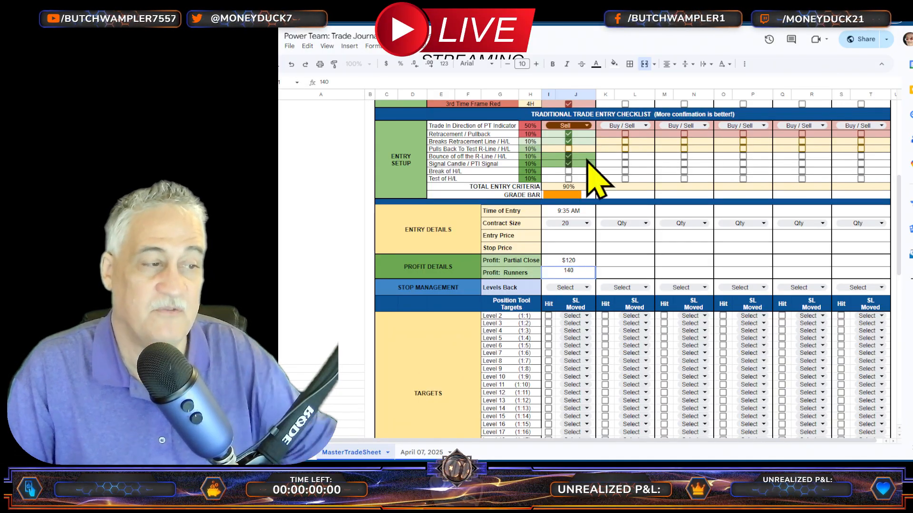
pyautogui.click(633, 272)
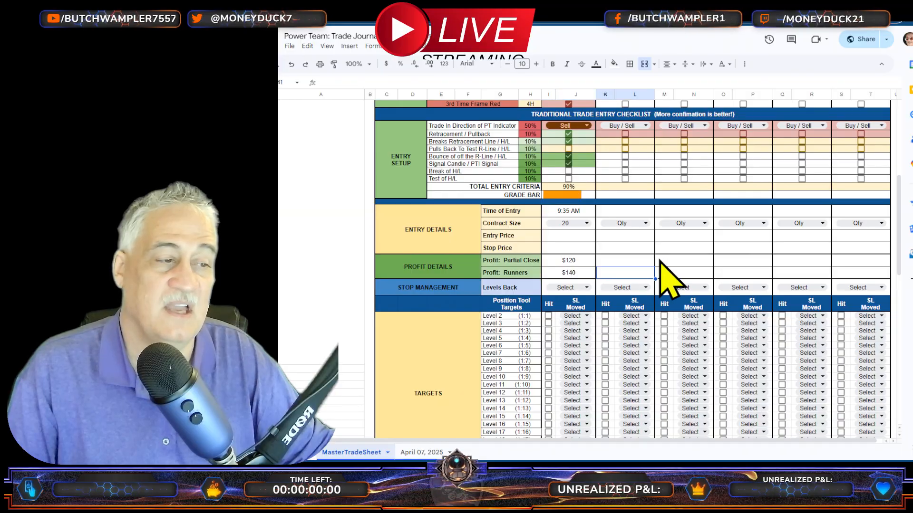
# Step: Try 2 as the first trade's Levels Back for stop management, and replace it with 3
pyautogui.click(561, 289)
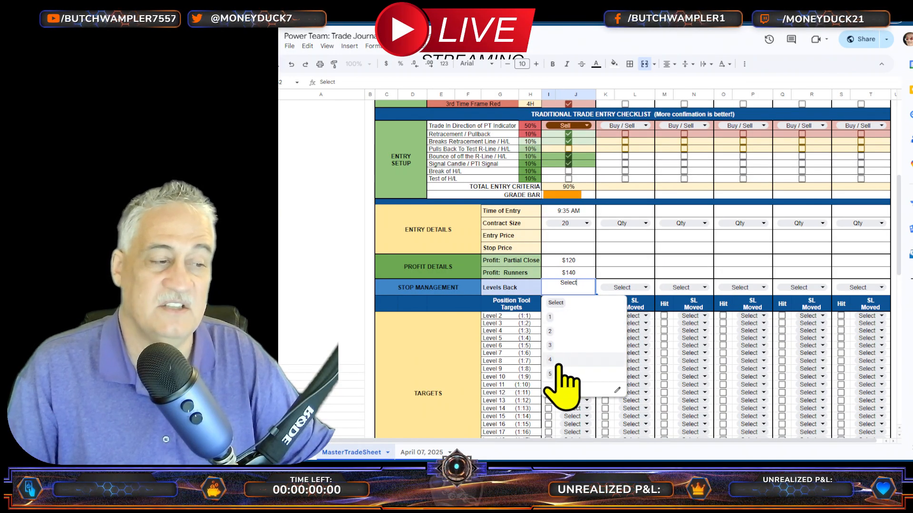
pyautogui.click(560, 331)
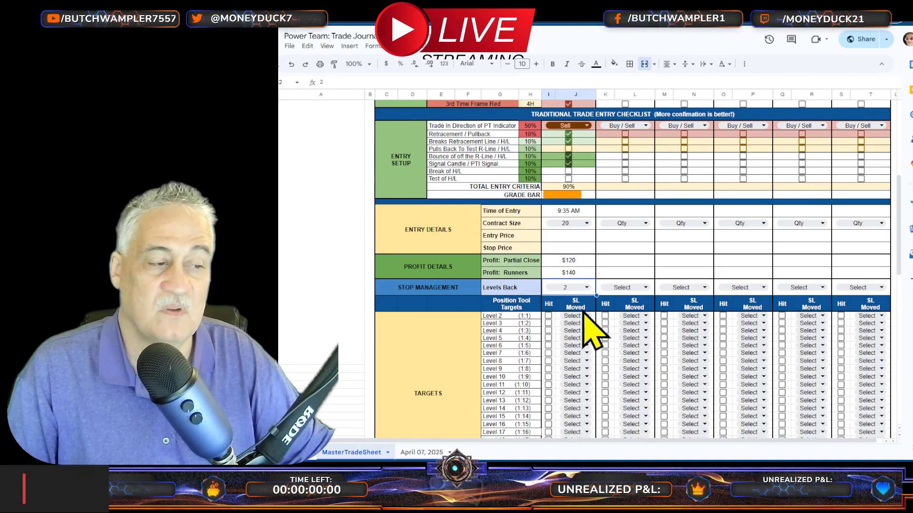
pyautogui.click(584, 287)
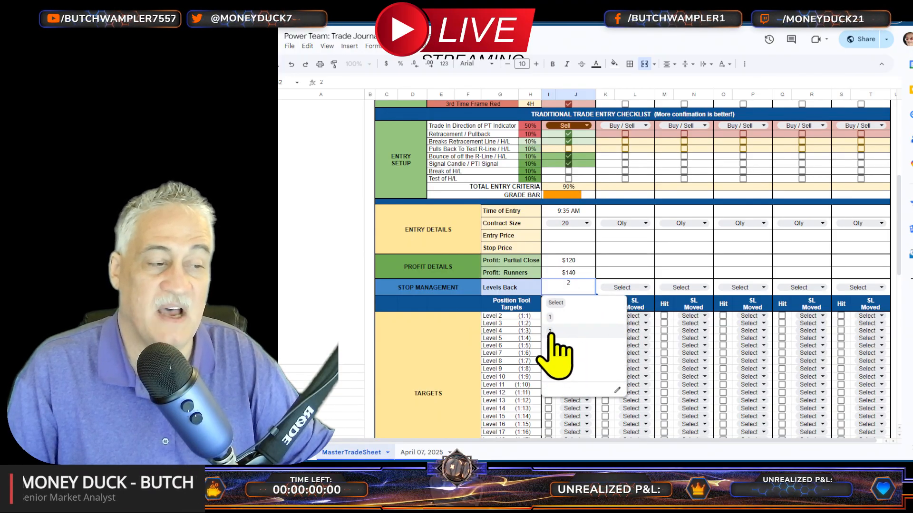
pyautogui.click(554, 345)
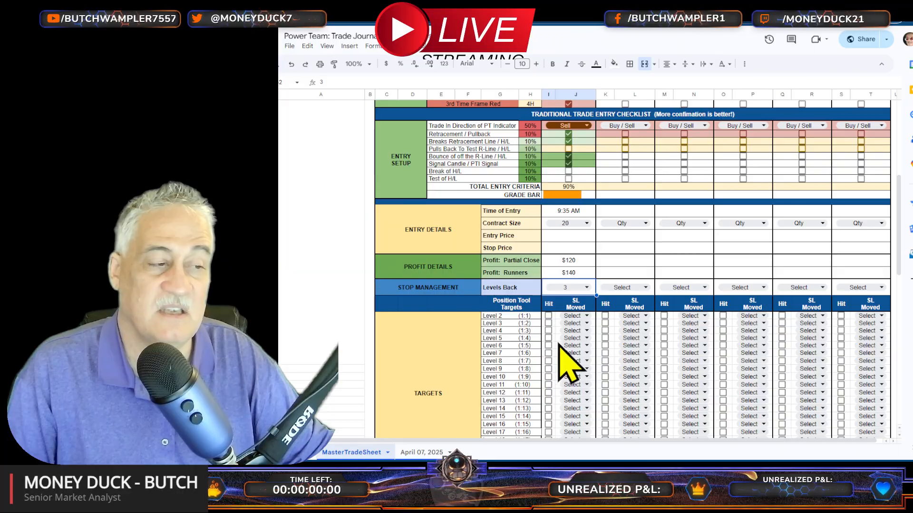
pyautogui.click(612, 261)
# Step: Mark target Level 2 (1:1) as hit for the first trade and set its stop-loss move to 1/2 BE
pyautogui.scroll(-2, 573, 286)
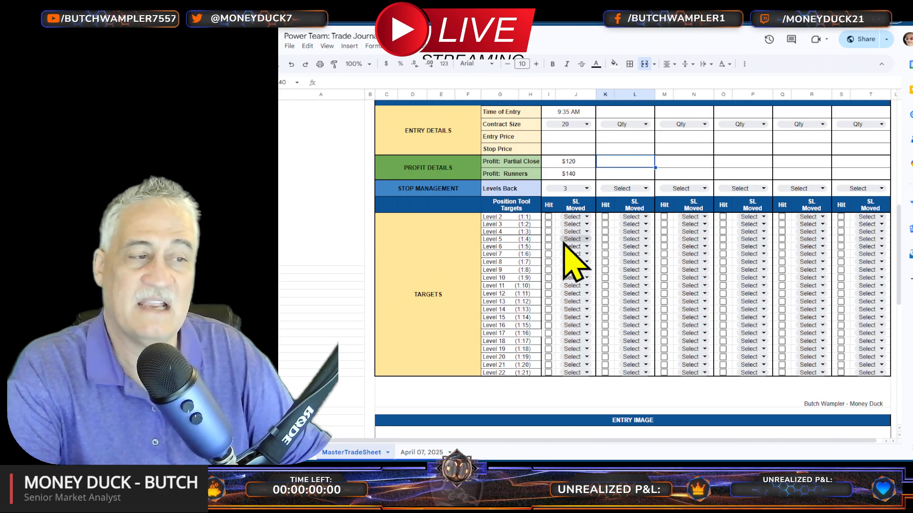
pyautogui.click(549, 217)
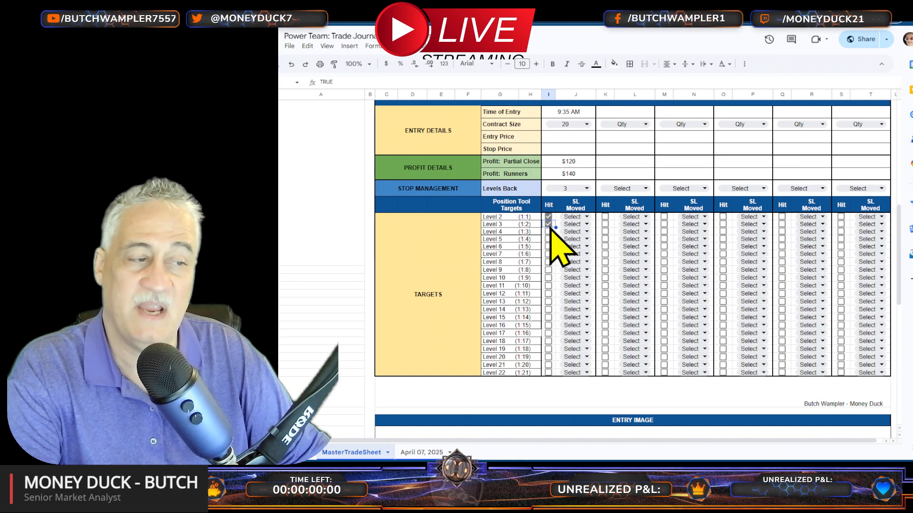
pyautogui.click(549, 227)
pyautogui.click(547, 217)
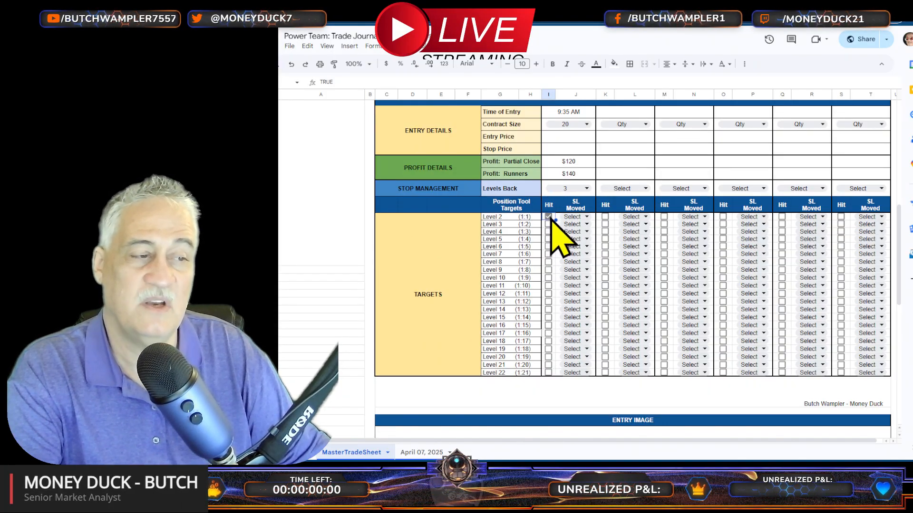
pyautogui.click(583, 240)
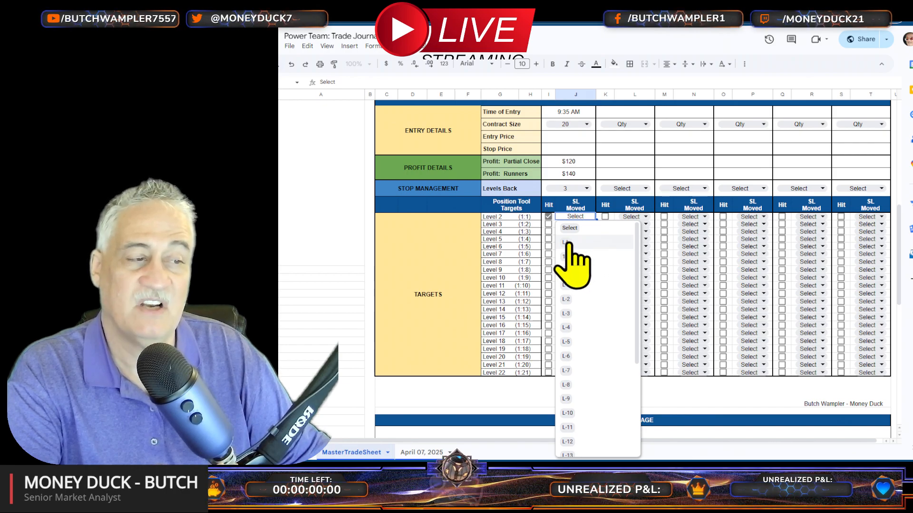
pyautogui.click(573, 257)
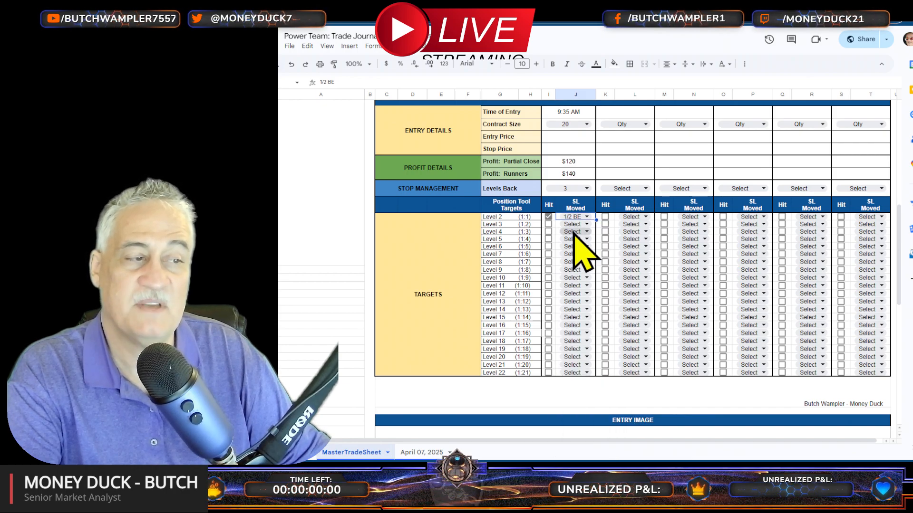
# Step: Mark target Levels 3 and 4 as hit for the first trade, with stop-loss moves of BE and LA respectively
pyautogui.click(549, 225)
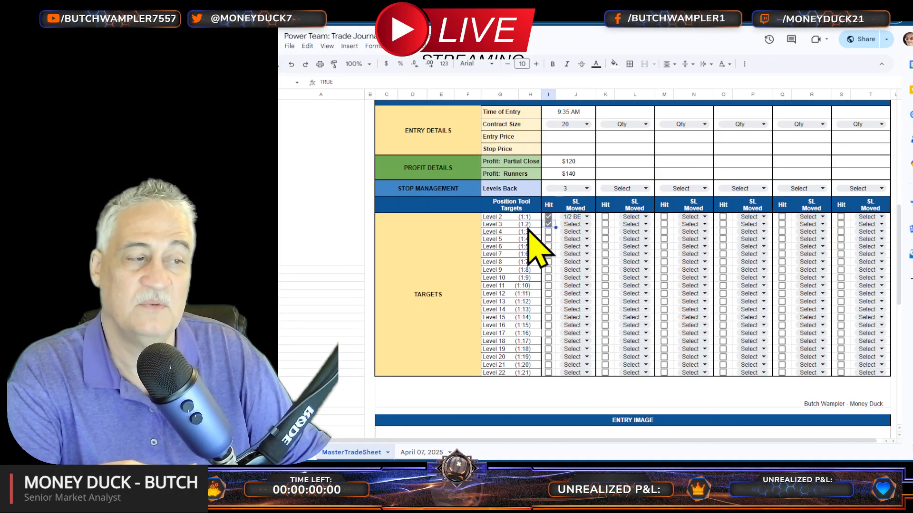
pyautogui.click(576, 226)
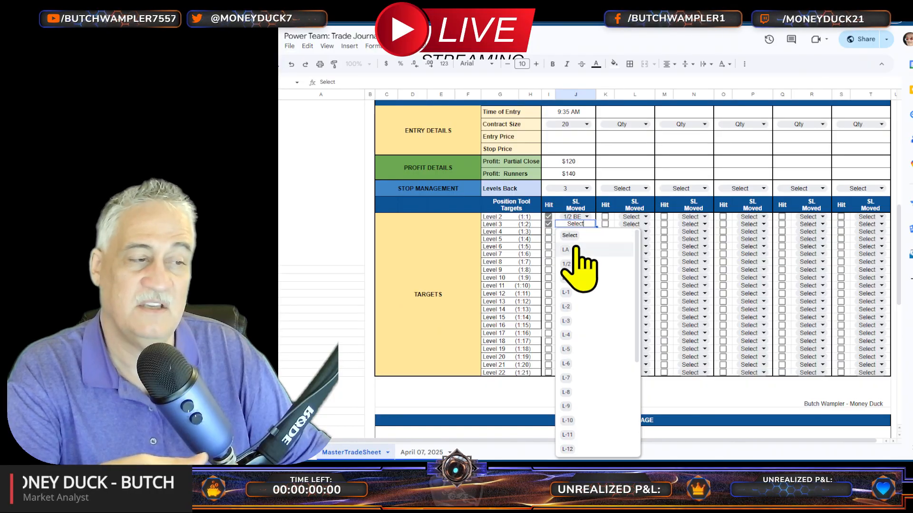
pyautogui.click(576, 280)
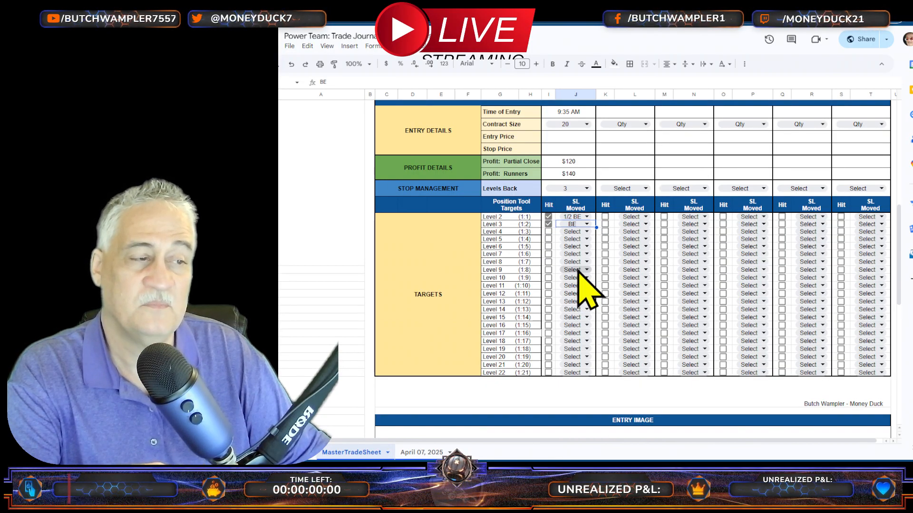
pyautogui.click(549, 232)
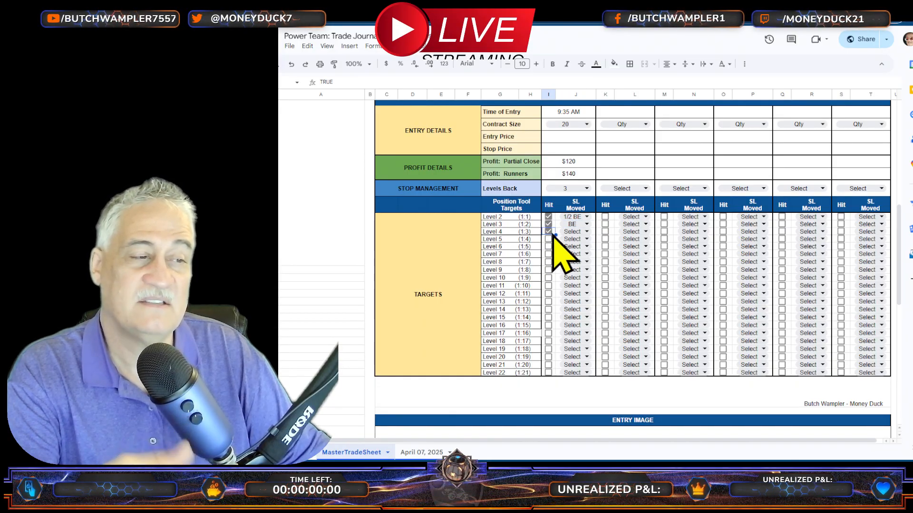
pyautogui.click(565, 232)
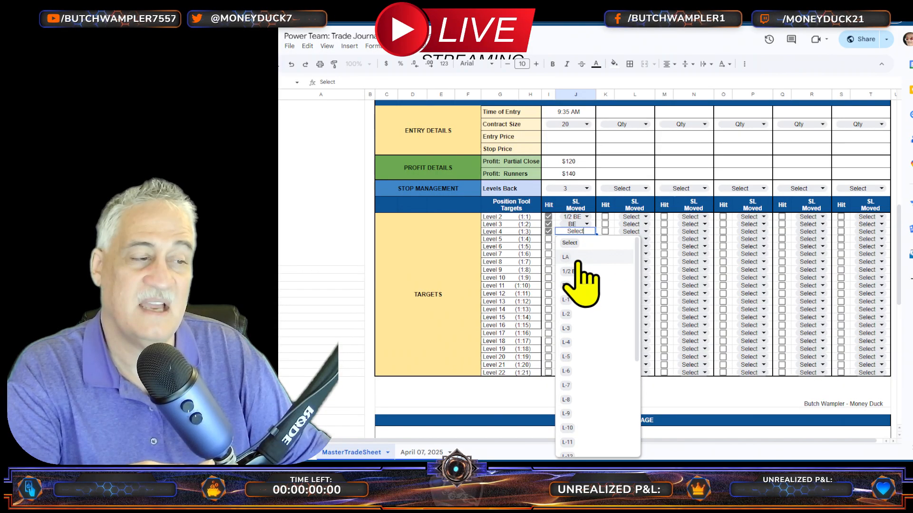
pyautogui.click(576, 258)
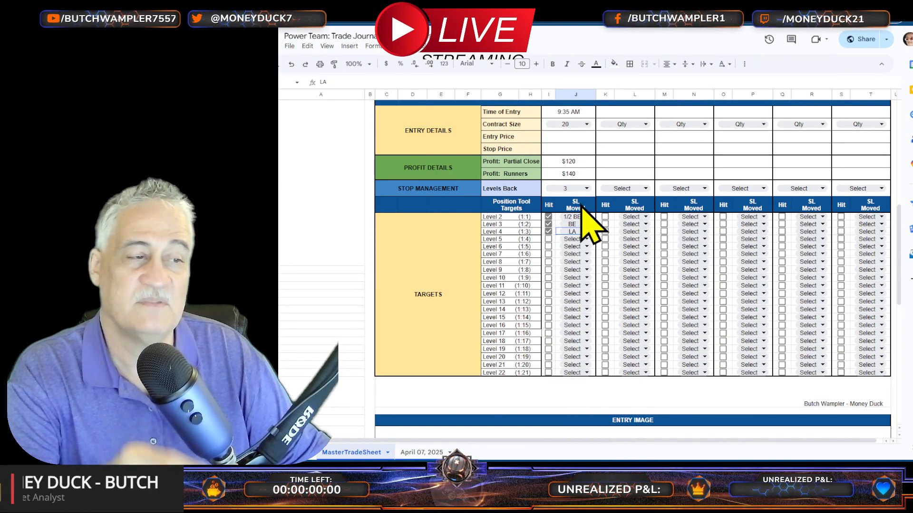
# Step: Mark target Levels 5 and 6 as hit for the first trade, with stop-loss moves of L-1 and L-2 respectively
pyautogui.click(549, 240)
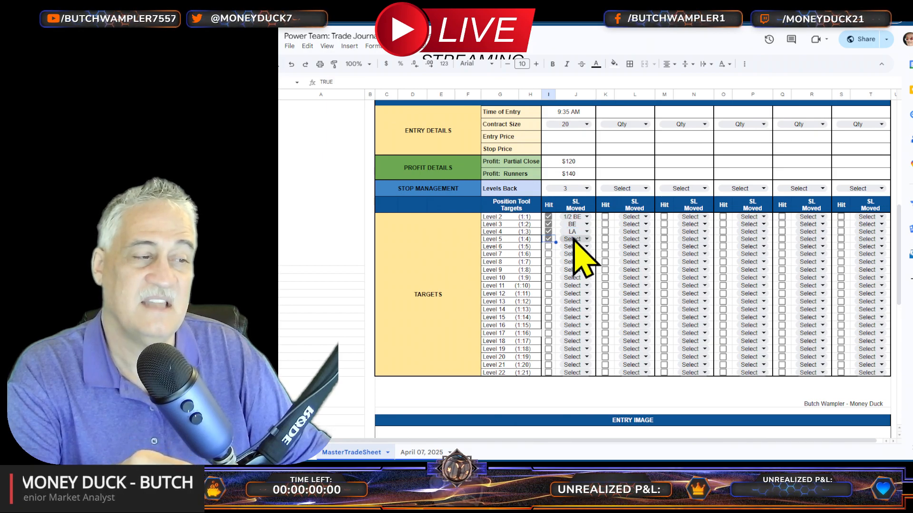
pyautogui.click(573, 239)
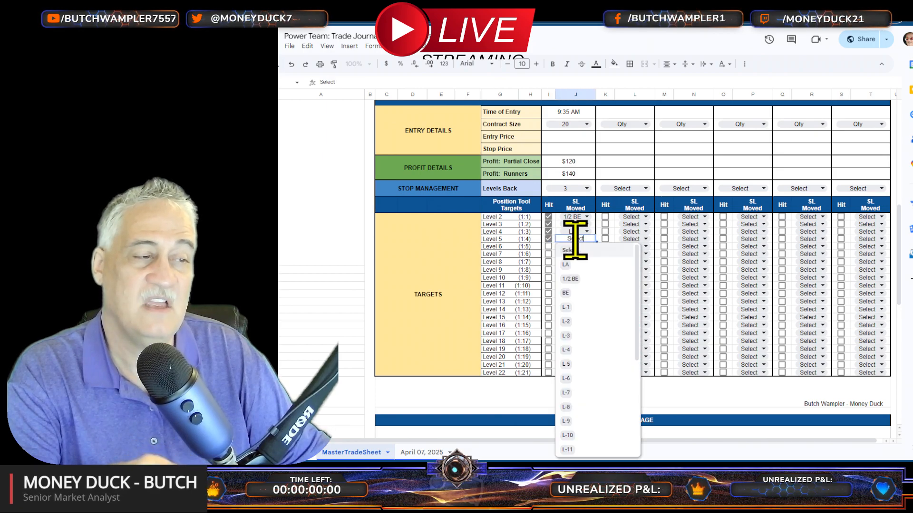
pyautogui.click(577, 310)
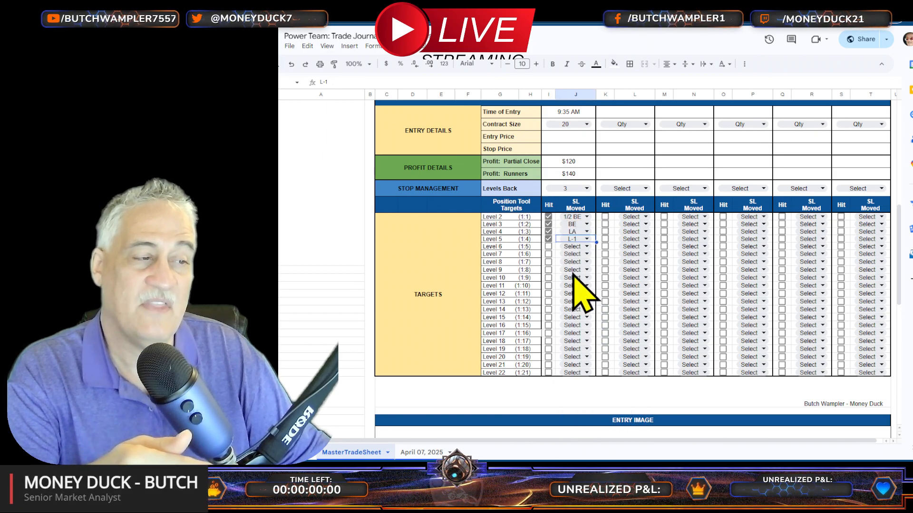
pyautogui.click(549, 247)
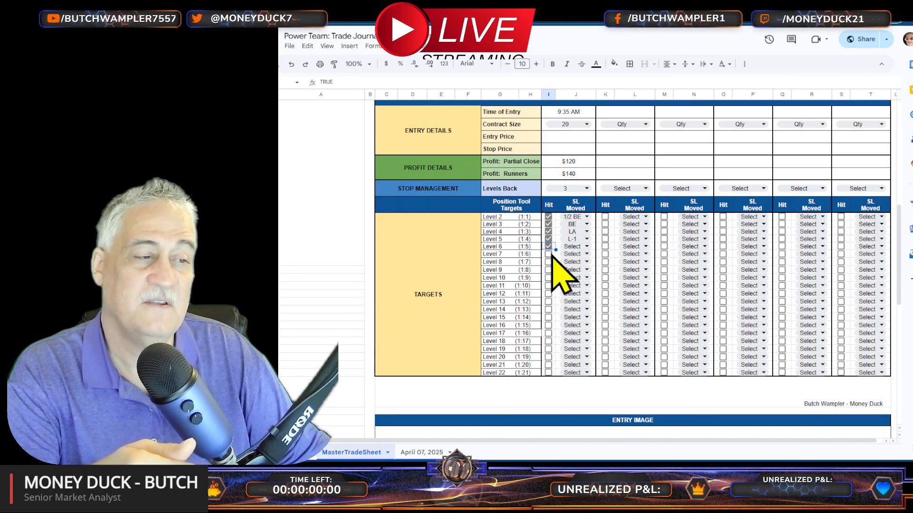
pyautogui.click(575, 246)
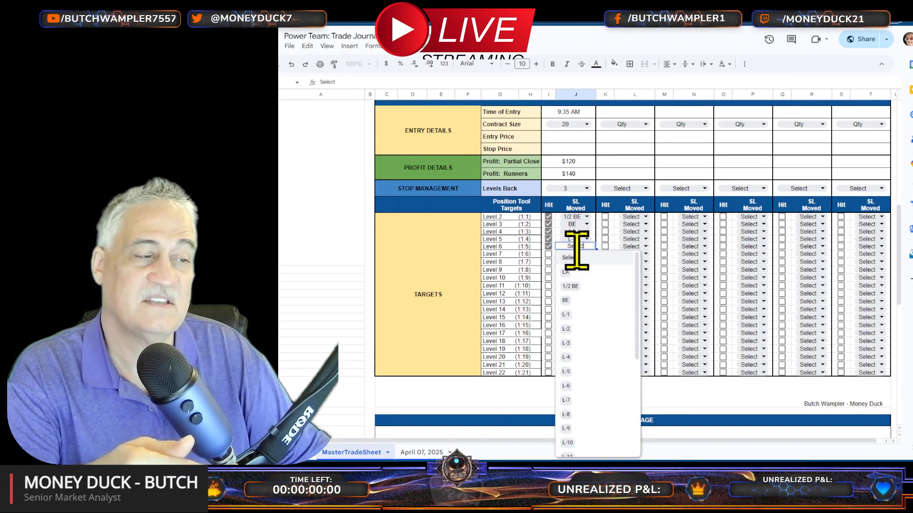
pyautogui.click(577, 329)
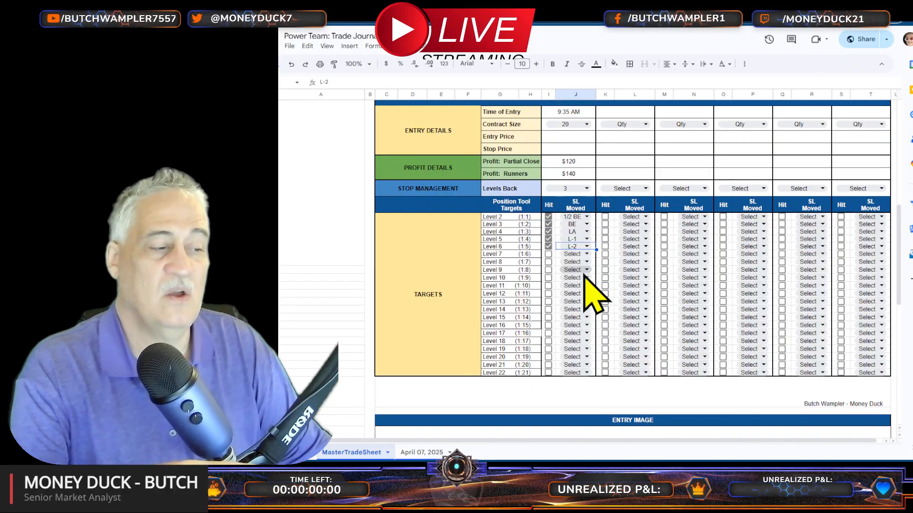
# Step: Select the Entry Image area and look at the options for inserting an image in or over cells
pyautogui.scroll(-5, 589, 297)
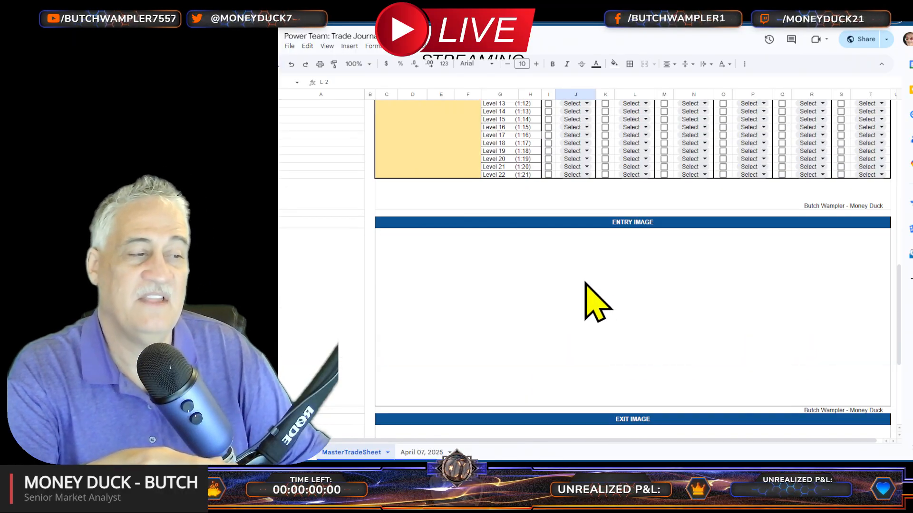
pyautogui.click(643, 323)
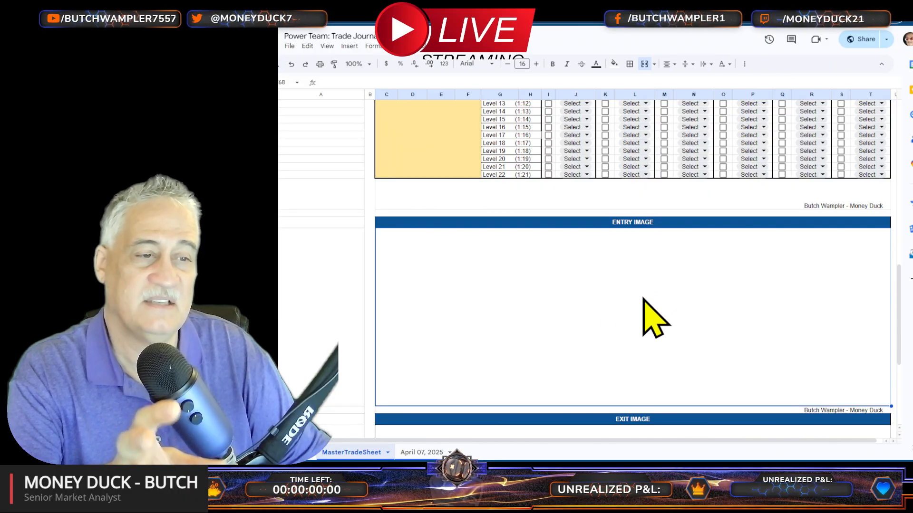
pyautogui.click(349, 46)
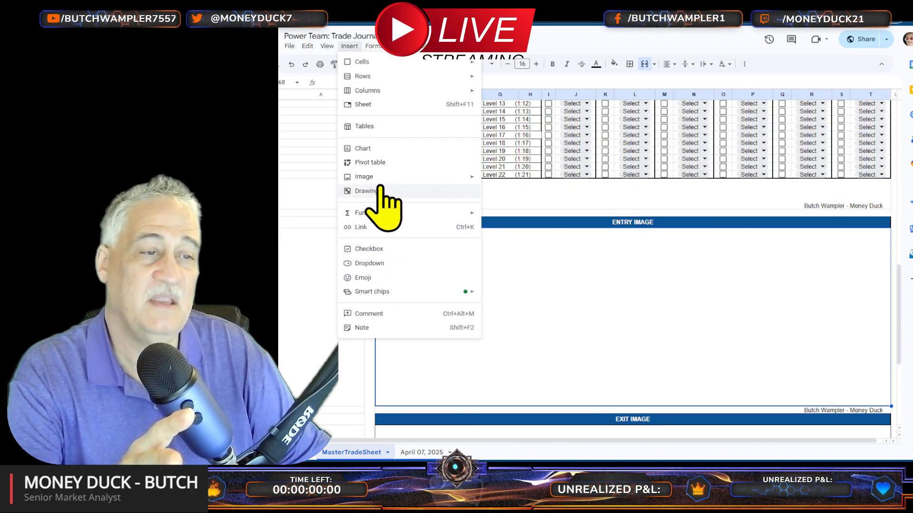
pyautogui.moveTo(372, 176)
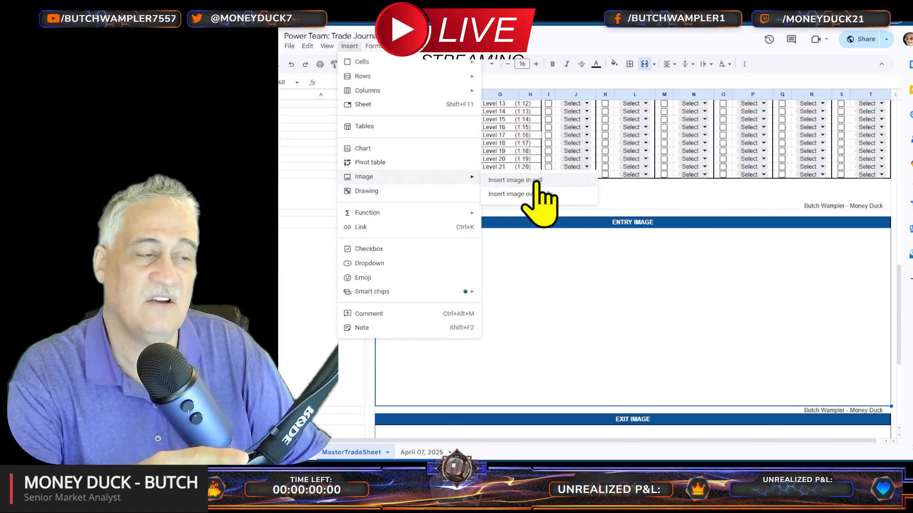
pyautogui.click(613, 305)
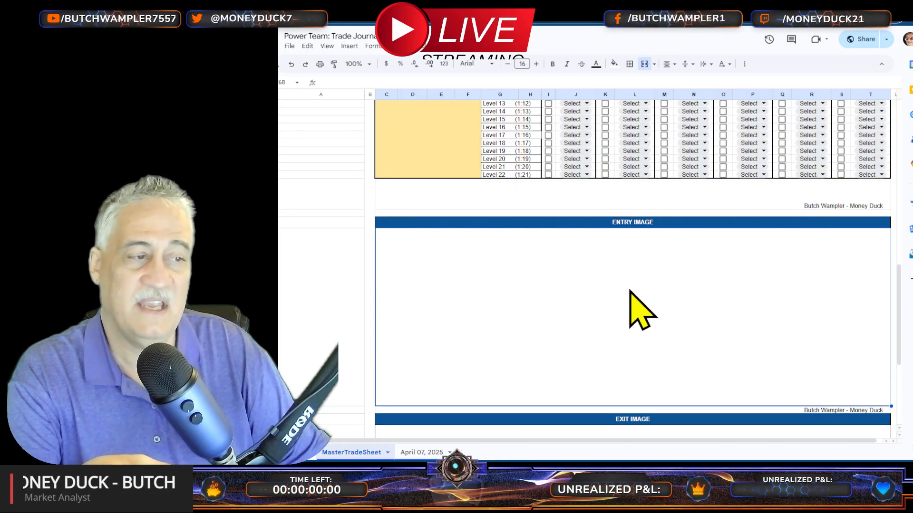
# Step: Review the first trade's time of entry and targets along with the Entry Image and Exit Image areas
pyautogui.scroll(10, 637, 294)
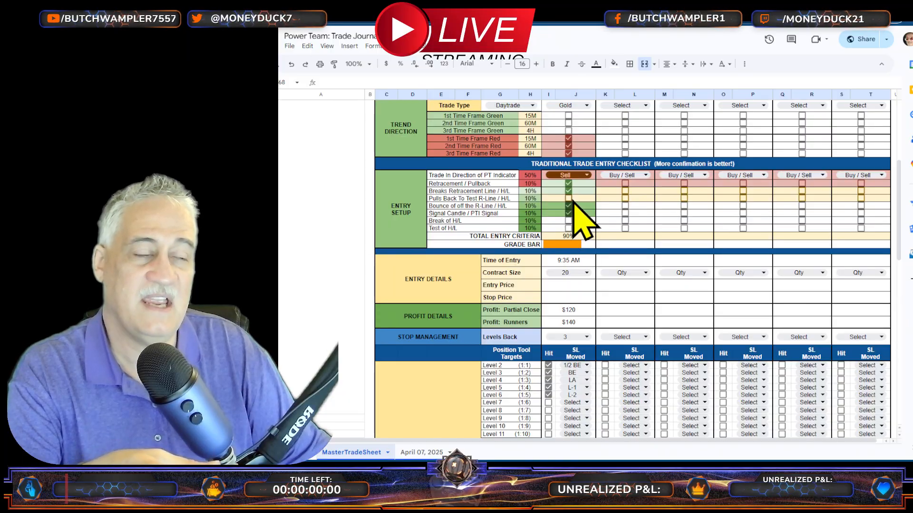
pyautogui.click(577, 261)
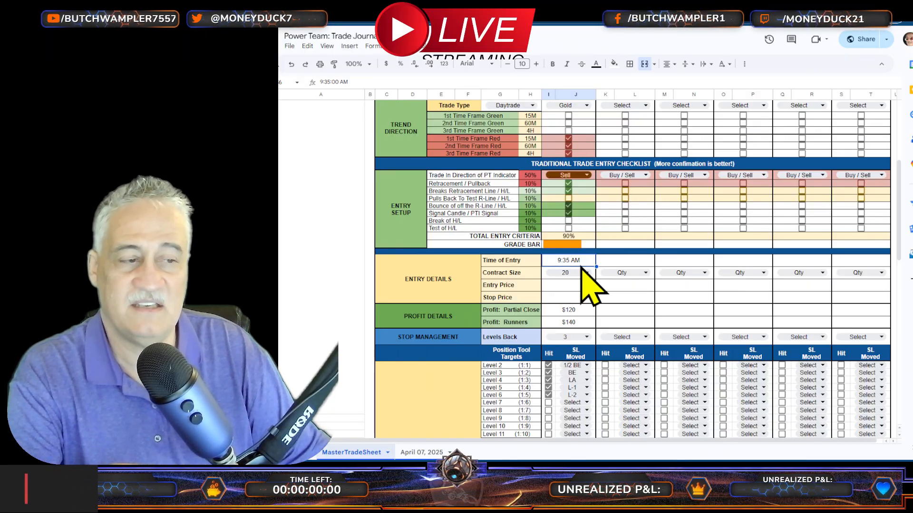
pyautogui.scroll(-8, 587, 271)
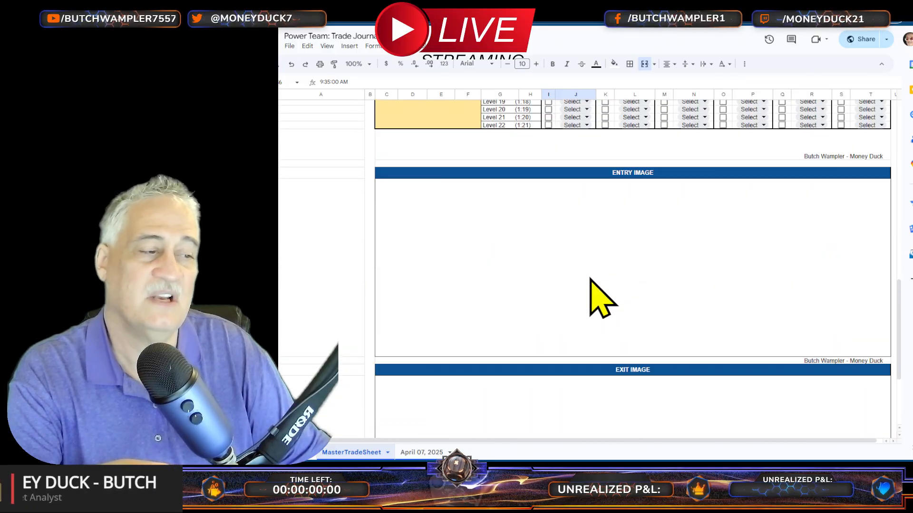
pyautogui.click(628, 277)
pyautogui.scroll(8, 637, 294)
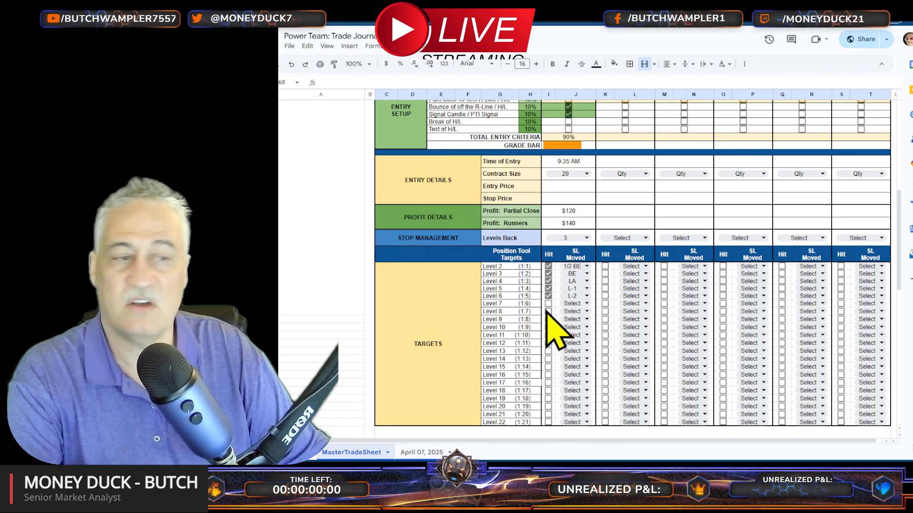
pyautogui.scroll(-5, 547, 312)
pyautogui.scroll(-2, 560, 333)
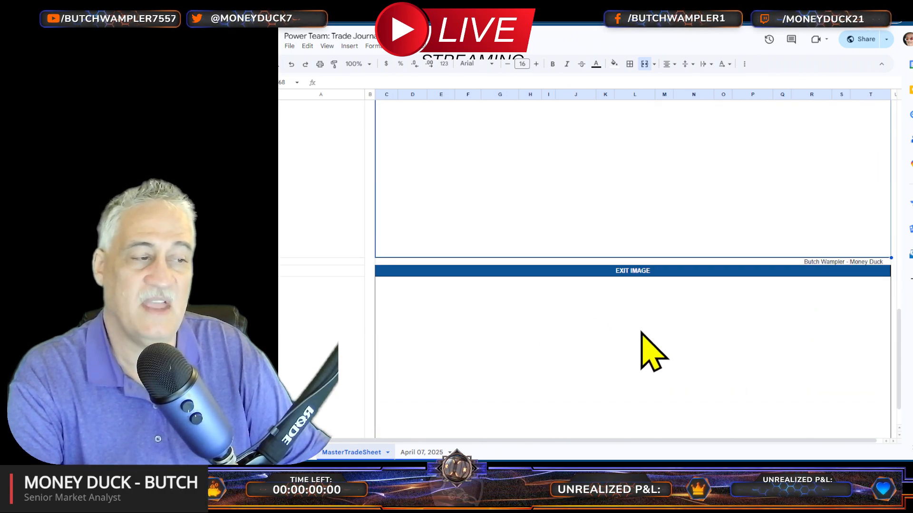
# Step: Set the second trade's instrument to Gold in the trend direction section
pyautogui.scroll(8, 613, 376)
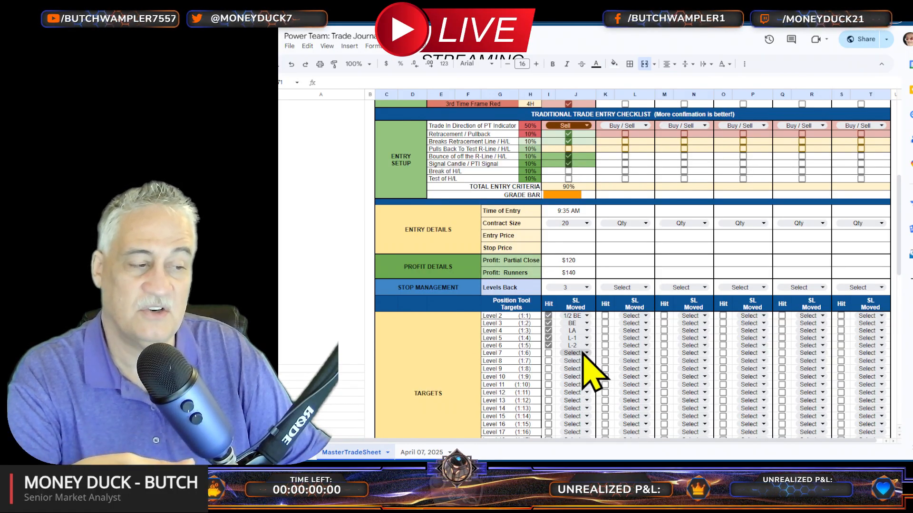
pyautogui.scroll(3, 586, 372)
pyautogui.click(623, 273)
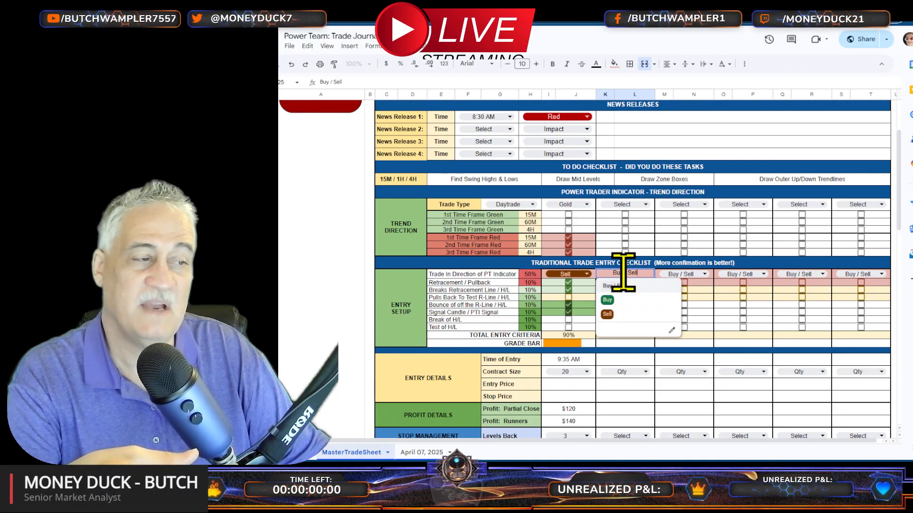
pyautogui.click(631, 207)
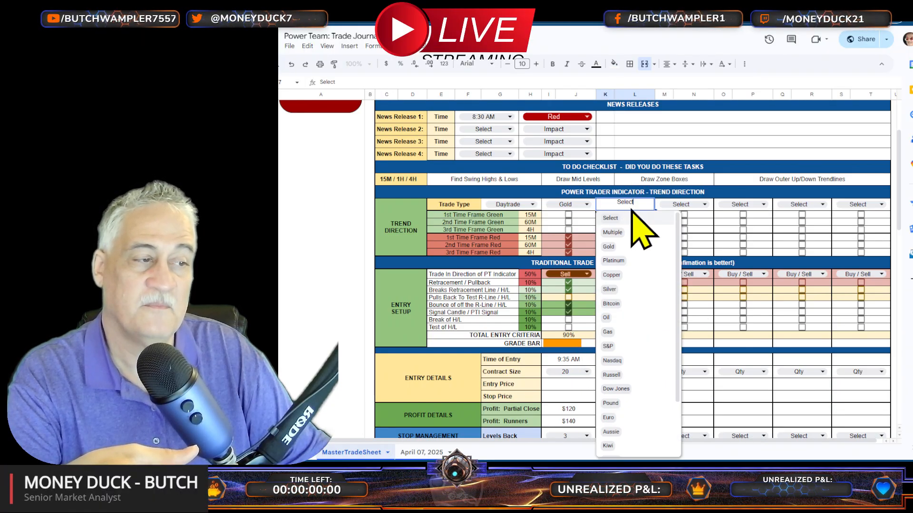
pyautogui.click(610, 247)
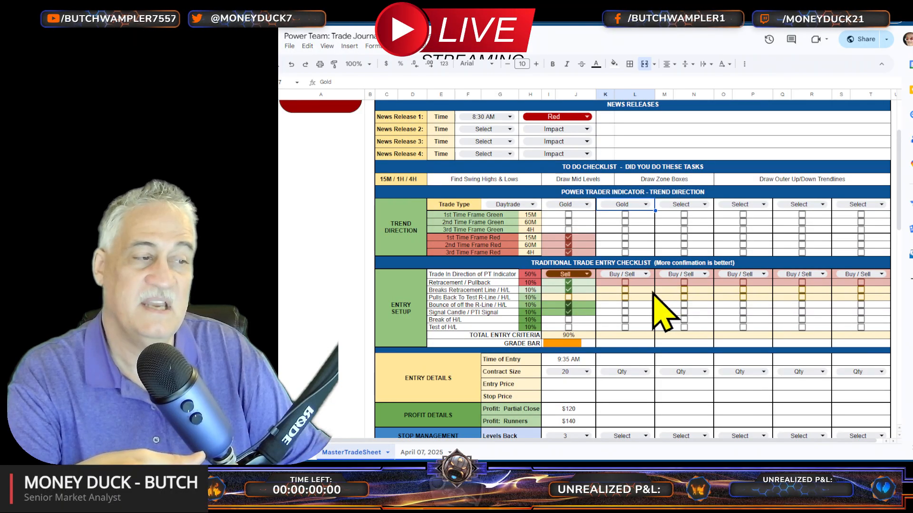
# Step: Check the three green time frames (15M, 60M and 4H) for the second trade and set its entry direction to Buy
pyautogui.click(624, 215)
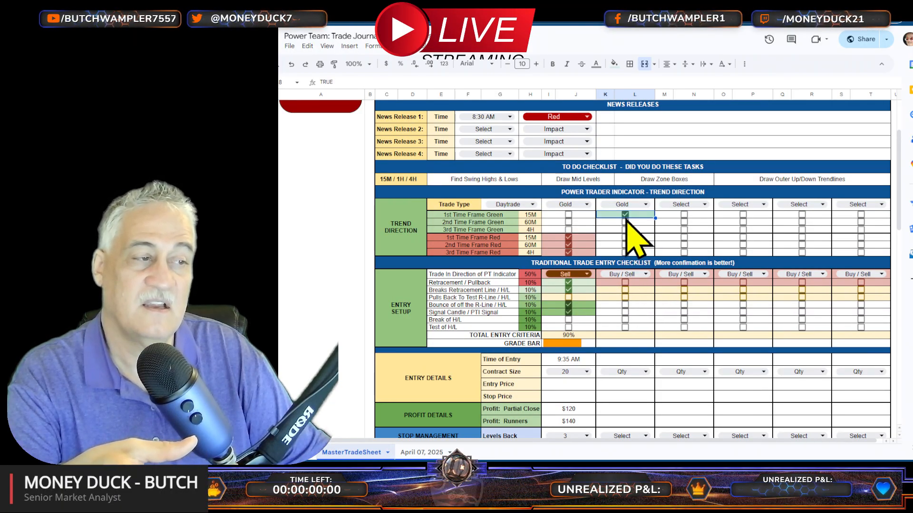
pyautogui.click(625, 230)
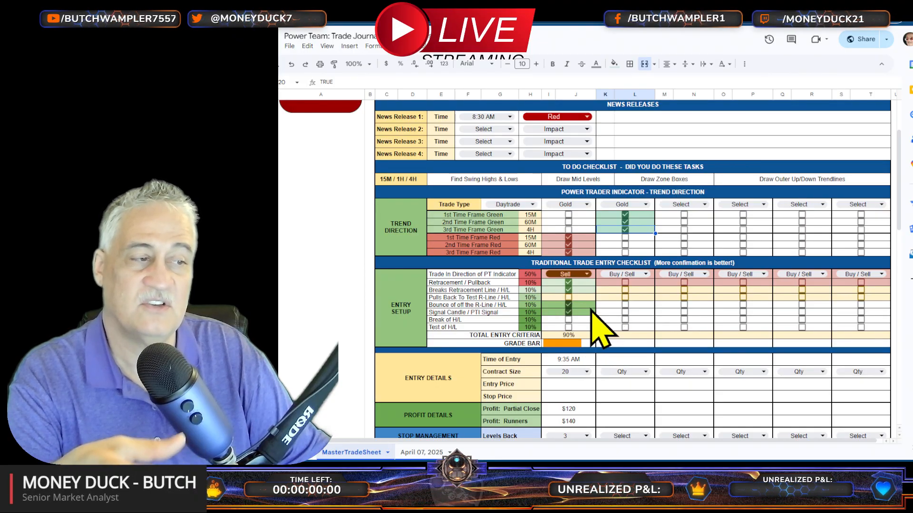
pyautogui.click(627, 274)
pyautogui.click(614, 300)
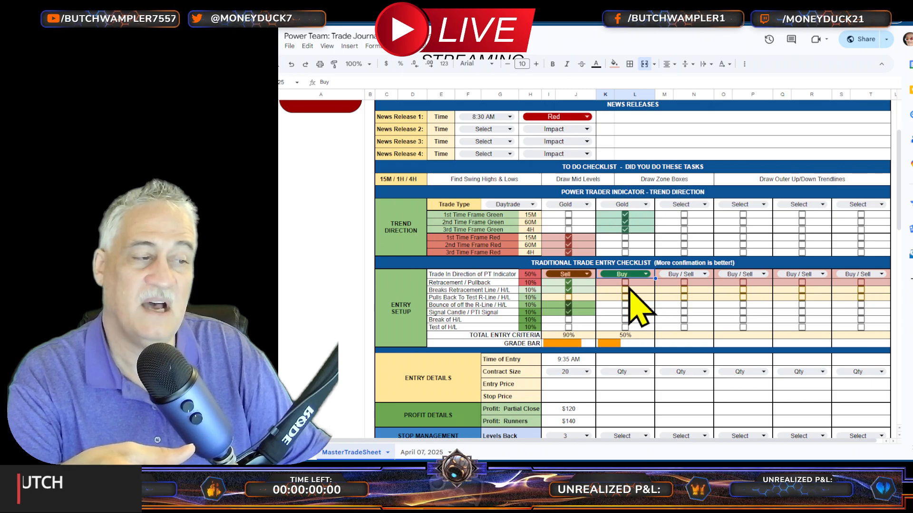
# Step: Check the second trade's Retracement, Breaks Retracement Line, Pulls Back To Test R-Line, Bounce off the R-Line and Signal Candle criteria
pyautogui.click(624, 284)
pyautogui.click(624, 297)
pyautogui.click(624, 305)
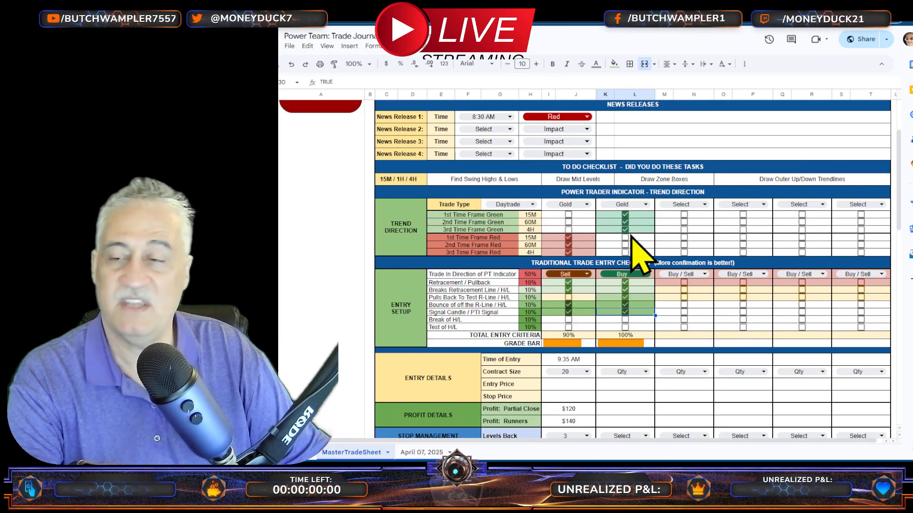
pyautogui.click(485, 312)
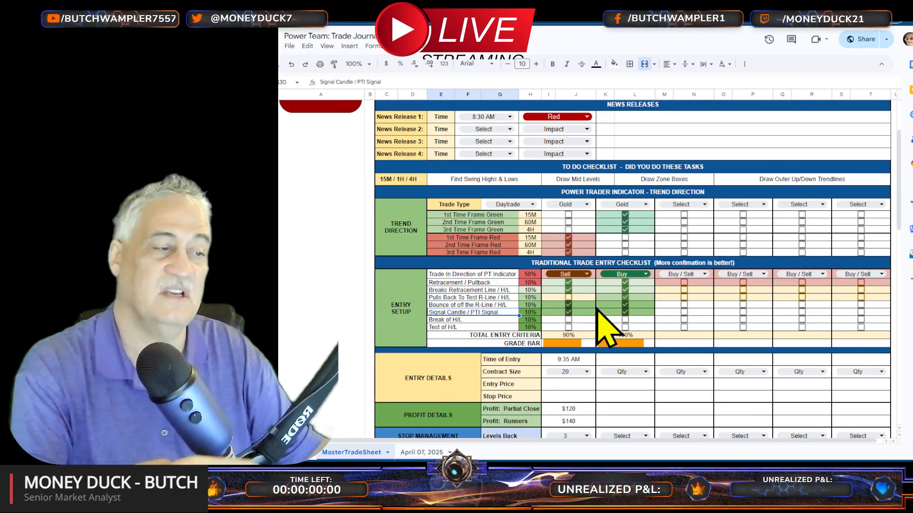
# Step: Enter 11:30 AM as the second trade's time of entry and set its contract size to 20
pyautogui.click(616, 352)
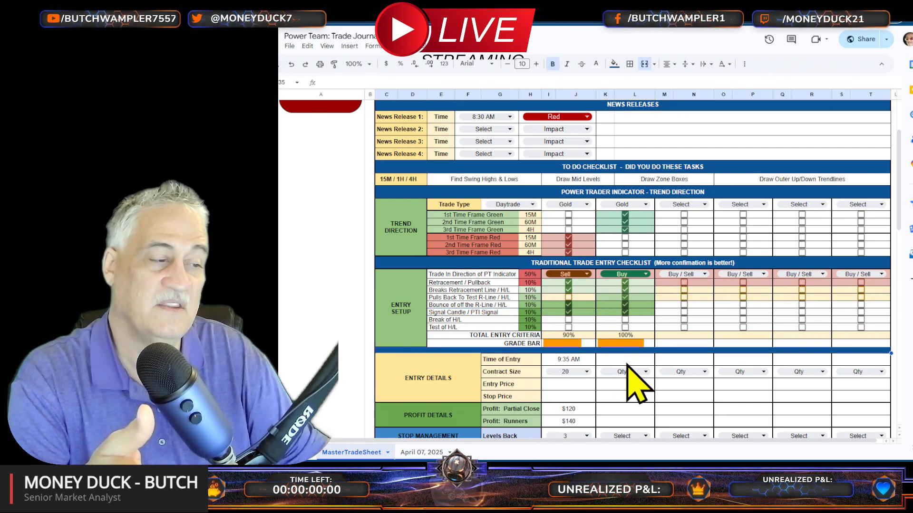
pyautogui.click(628, 361)
pyautogui.write('11')
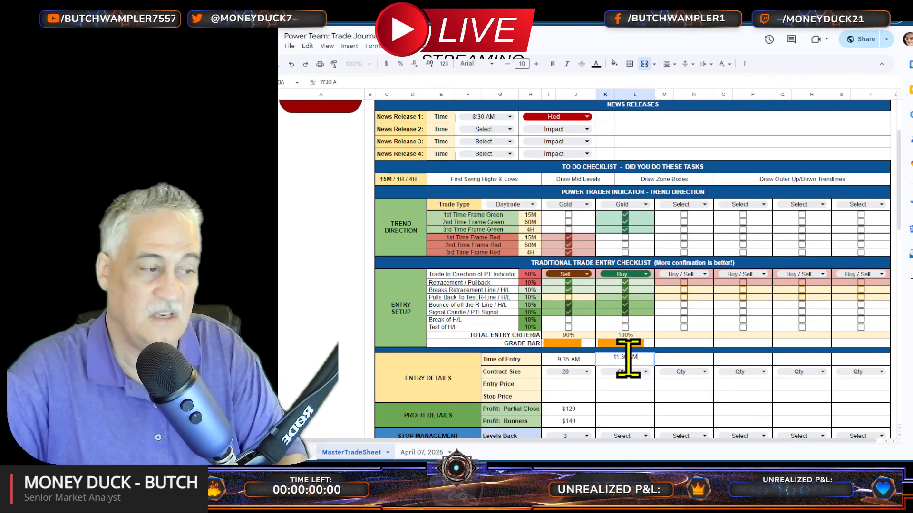
pyautogui.write(':30 AM')
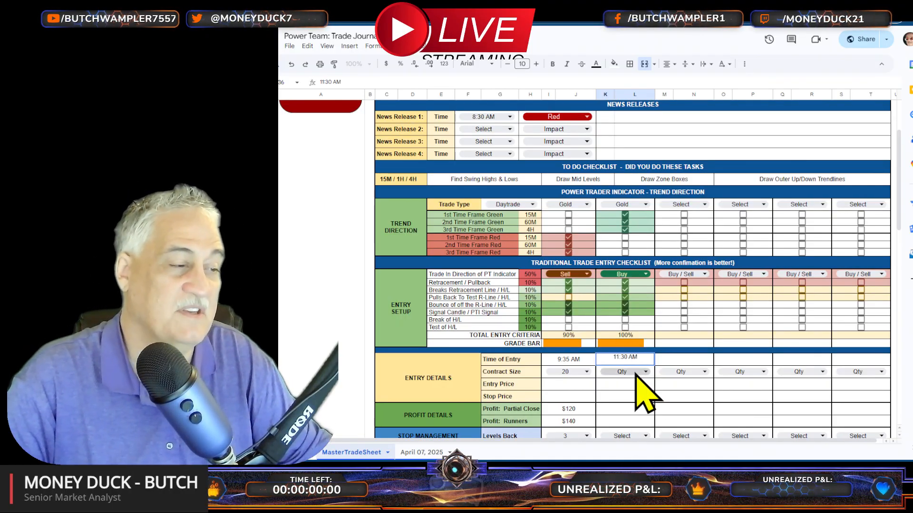
pyautogui.click(636, 373)
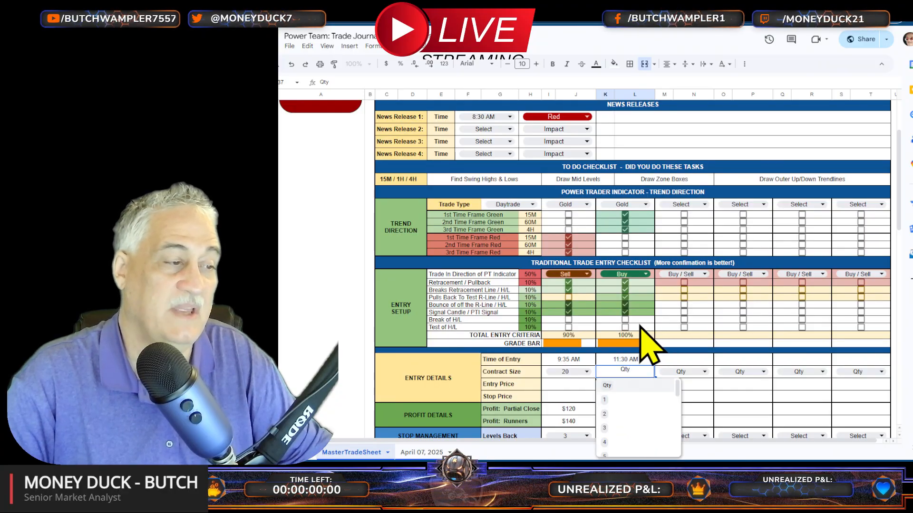
pyautogui.scroll(-2, 636, 357)
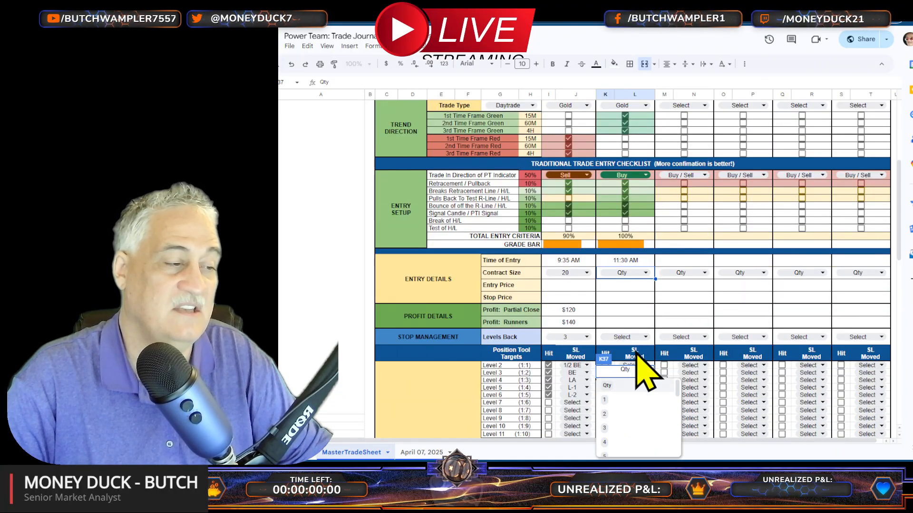
pyautogui.scroll(4, 637, 357)
pyautogui.scroll(-3, 641, 363)
pyautogui.scroll(-5, 635, 420)
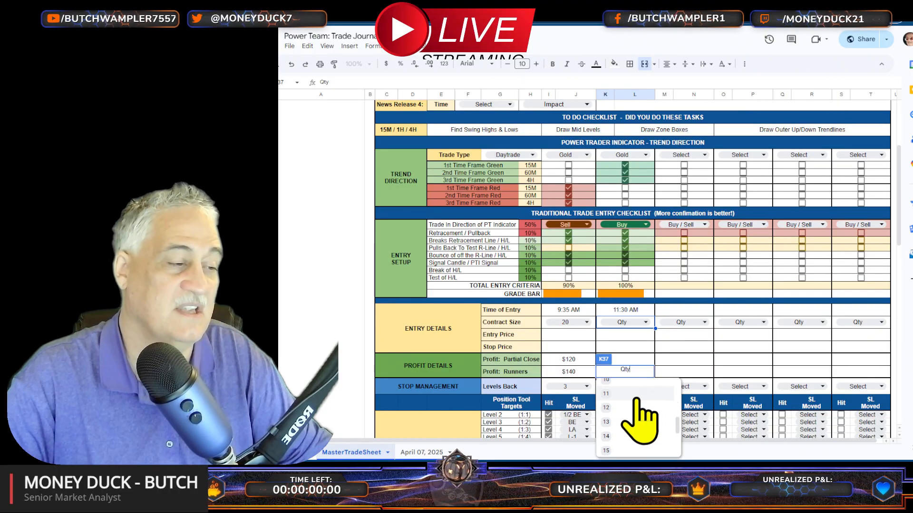
pyautogui.click(626, 433)
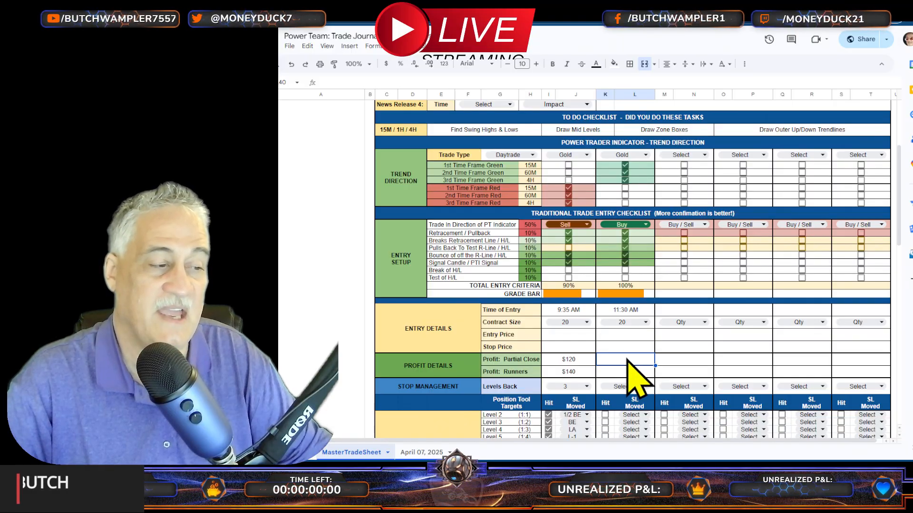
# Step: Enter the second trade's profits as $230 for the partial close and $180 for the runners
pyautogui.write('230')
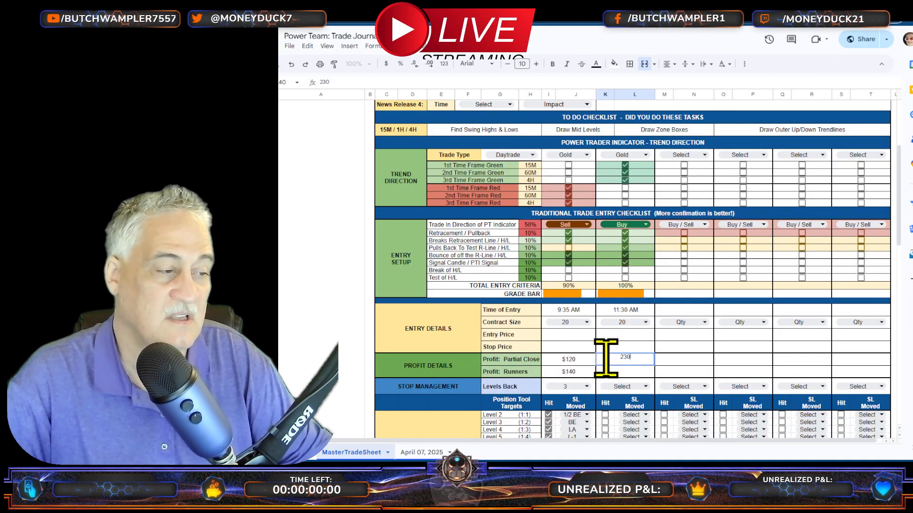
pyautogui.press('Return')
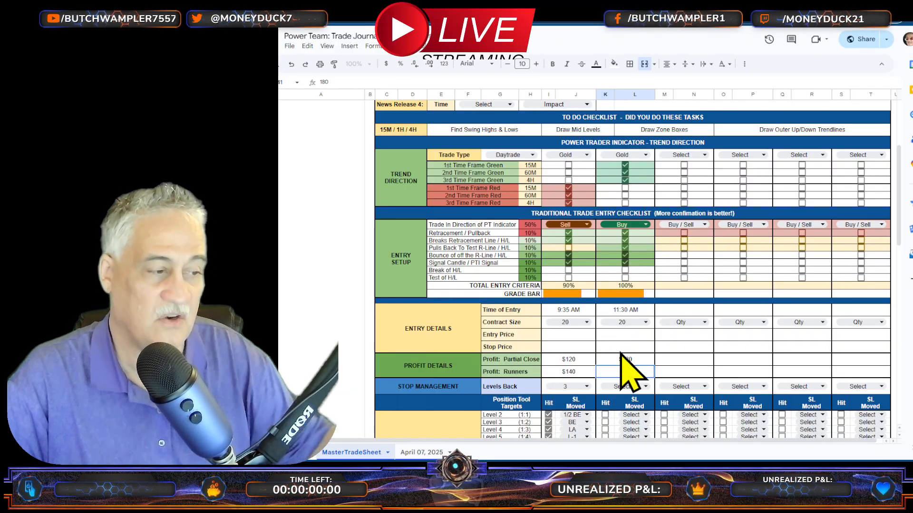
pyautogui.click(696, 373)
pyautogui.click(613, 376)
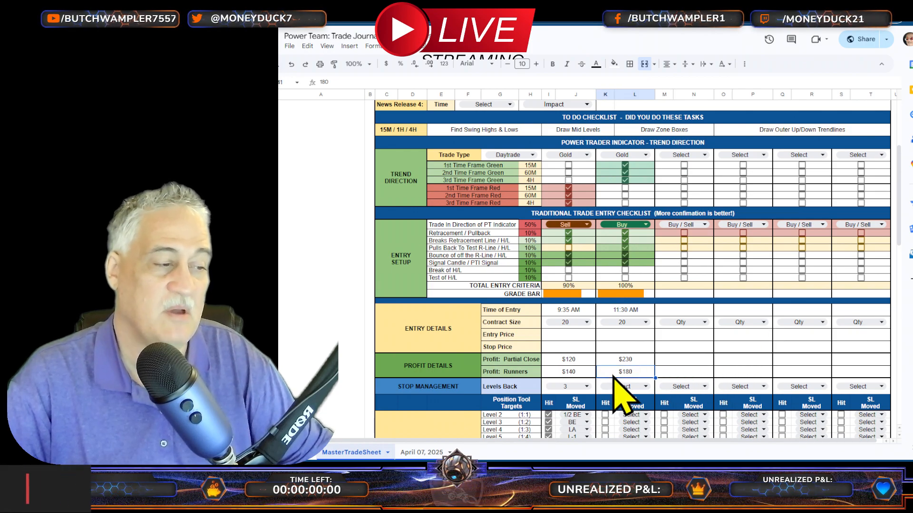
# Step: Set the second trade's Levels Back to 2 and mark target Levels 2, 3 and 4 as hit
pyautogui.click(623, 386)
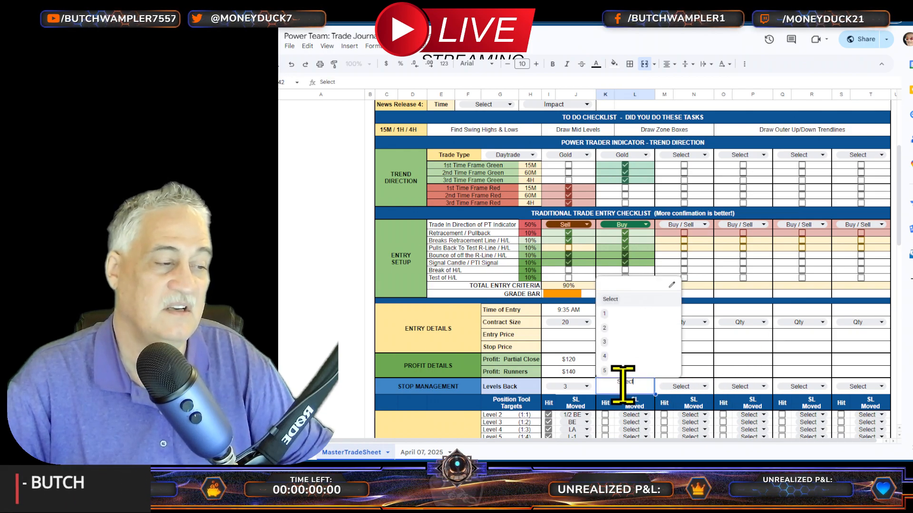
pyautogui.click(622, 329)
pyautogui.scroll(-3, 637, 346)
pyautogui.click(605, 275)
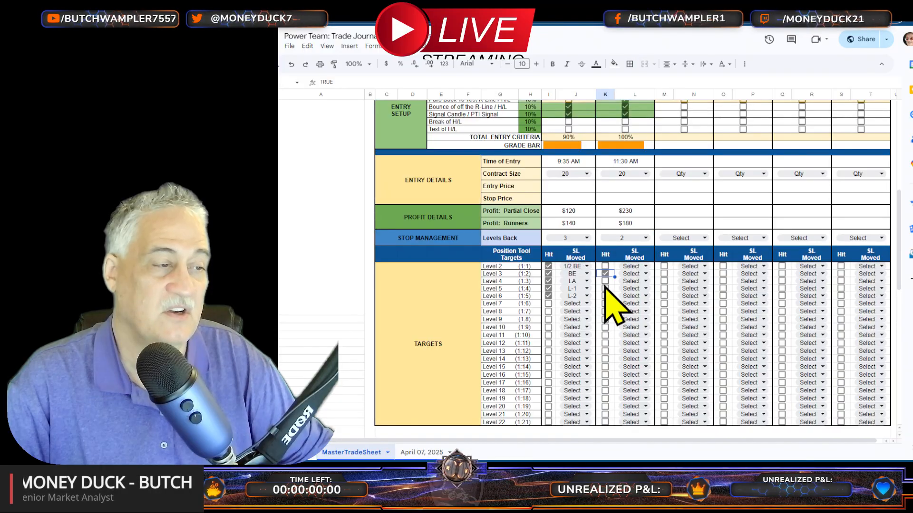
pyautogui.click(604, 266)
pyautogui.click(604, 281)
# Step: Set the second trade's stop-loss moves to 1/2 BE for Level 2, BE for Level 3 and L-1 for Level 4
pyautogui.click(632, 266)
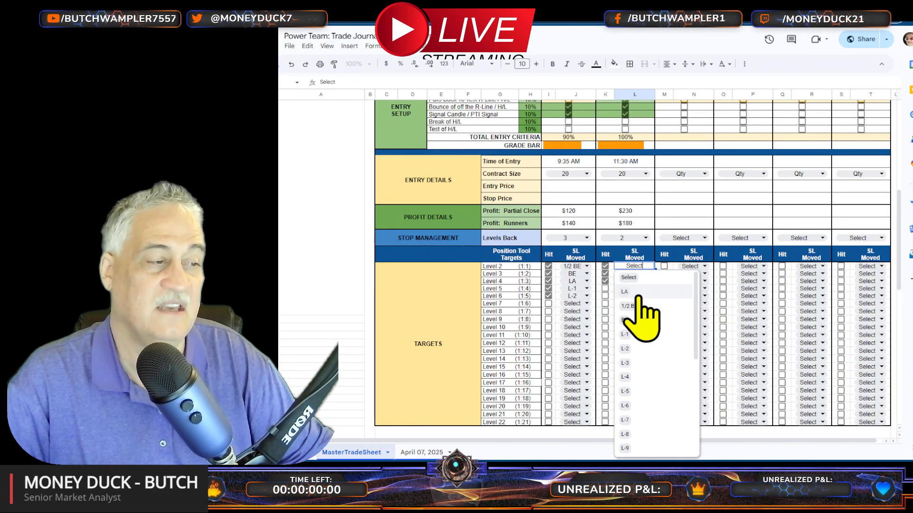
pyautogui.click(630, 306)
pyautogui.click(637, 274)
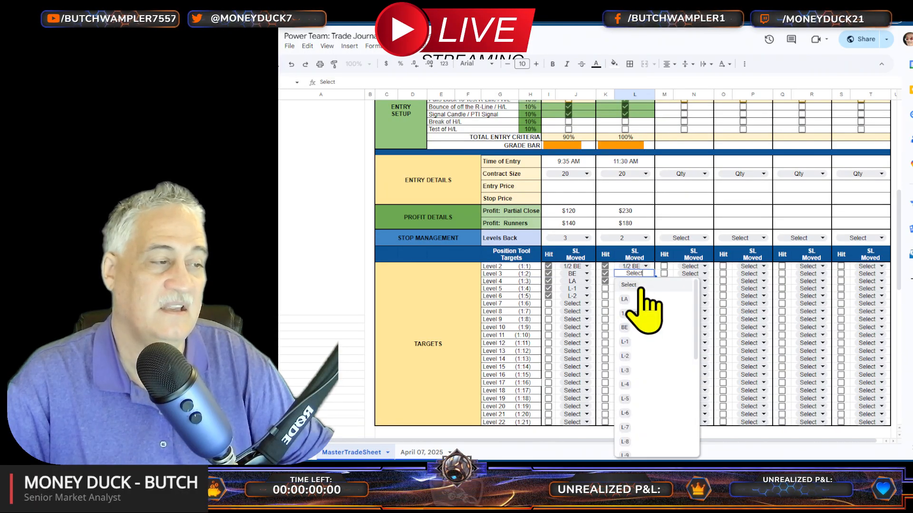
pyautogui.click(626, 327)
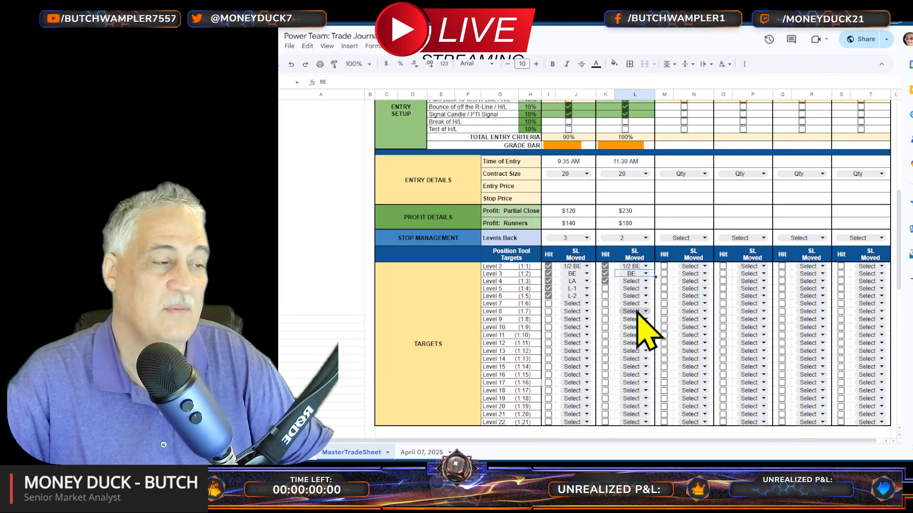
pyautogui.click(634, 281)
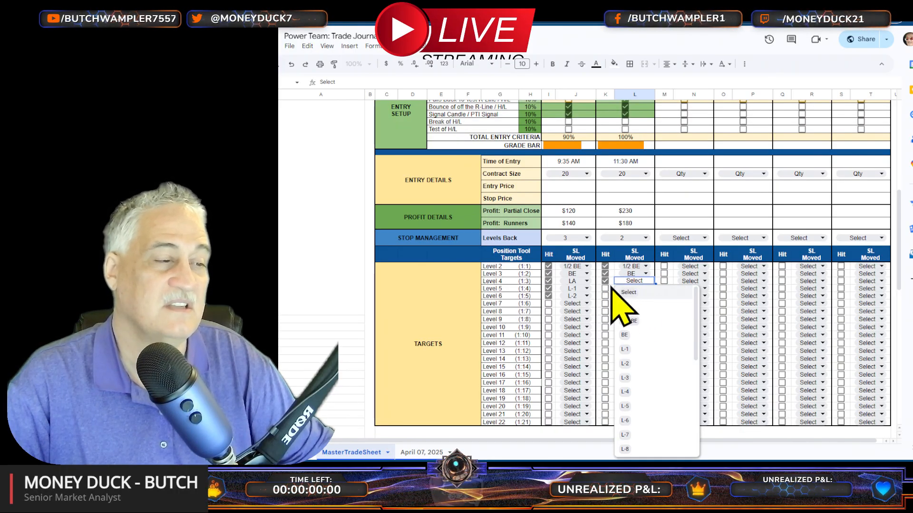
pyautogui.click(631, 351)
pyautogui.click(685, 188)
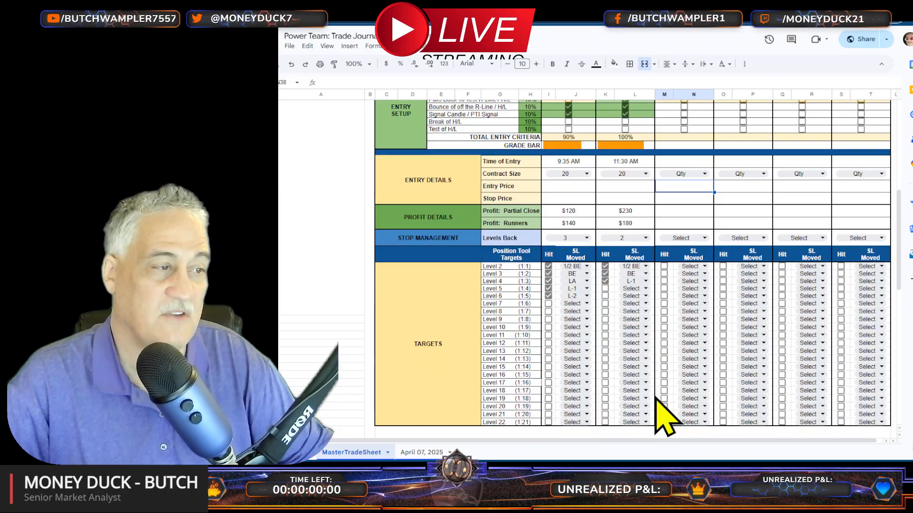
# Step: Examine the partial close, runners and total profit summary along with the entry details and targets of both trades
pyautogui.scroll(6, 665, 414)
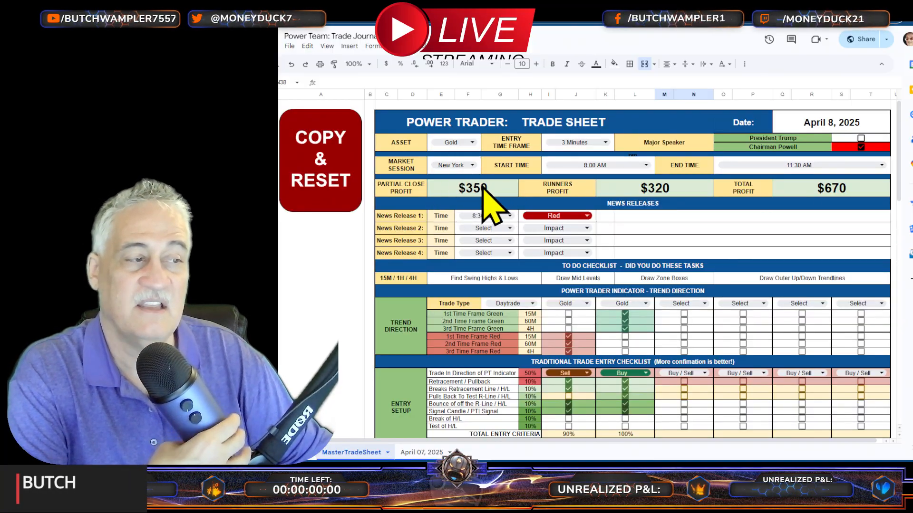
pyautogui.click(687, 188)
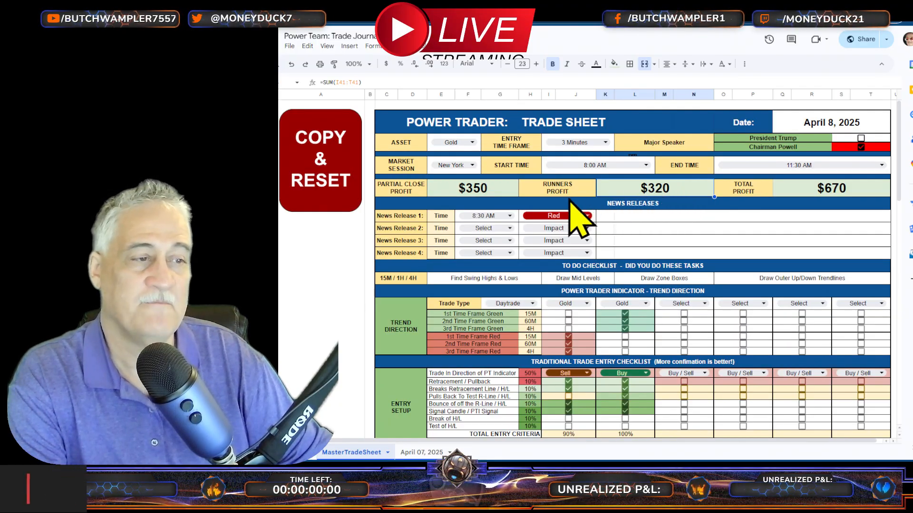
pyautogui.click(499, 190)
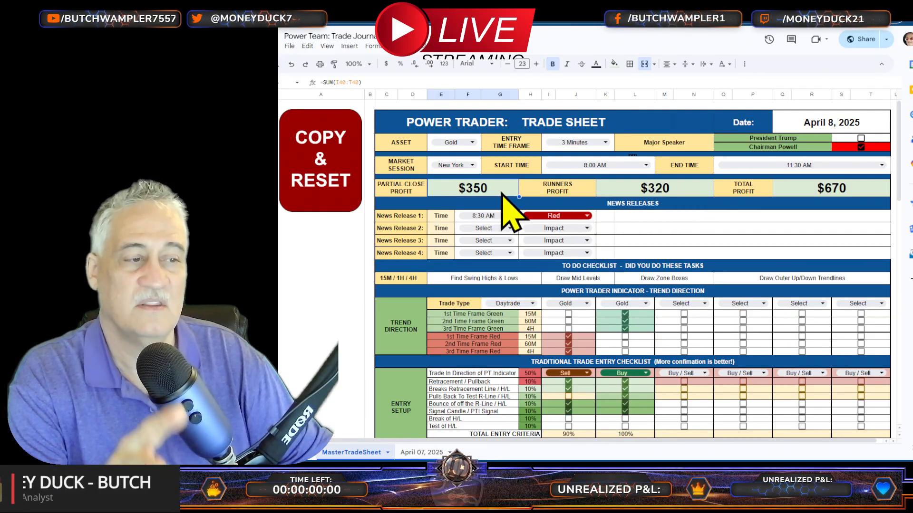
pyautogui.click(665, 189)
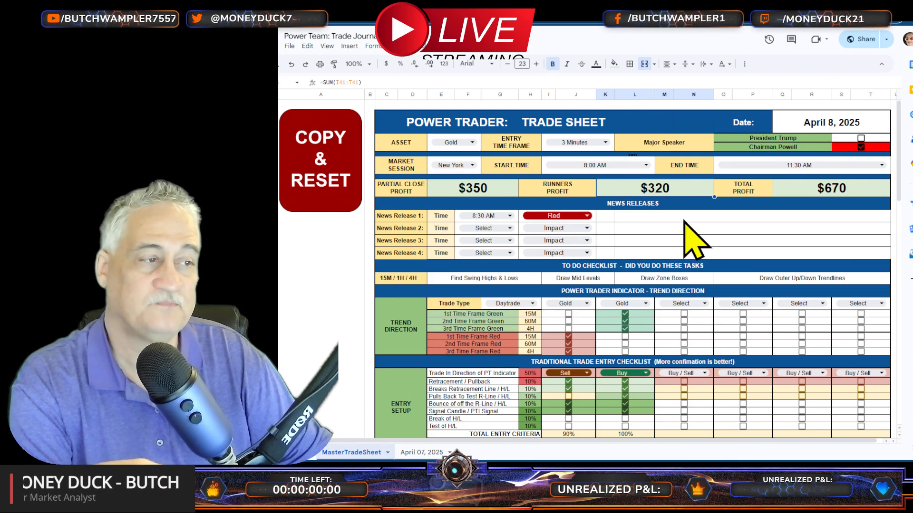
pyautogui.scroll(-5, 689, 228)
pyautogui.scroll(-6, 685, 221)
pyautogui.scroll(4, 684, 221)
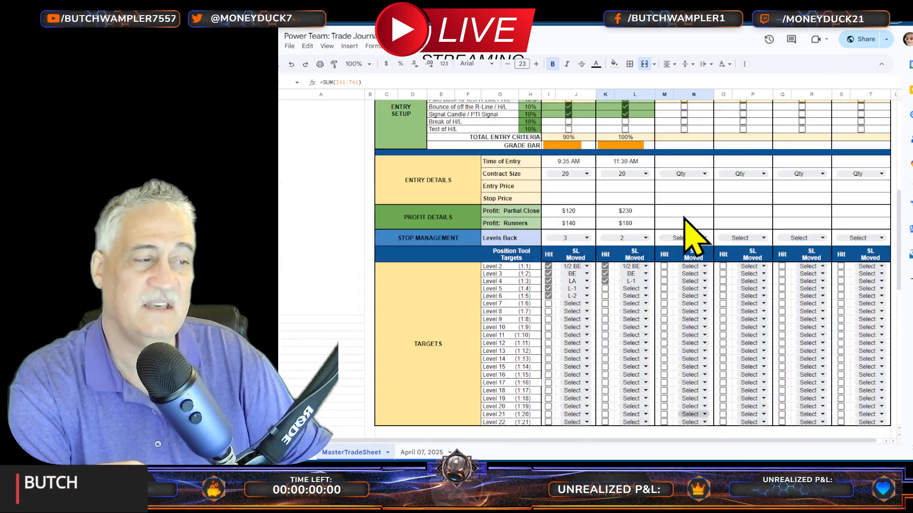
pyautogui.scroll(-5, 685, 221)
pyautogui.scroll(10, 644, 338)
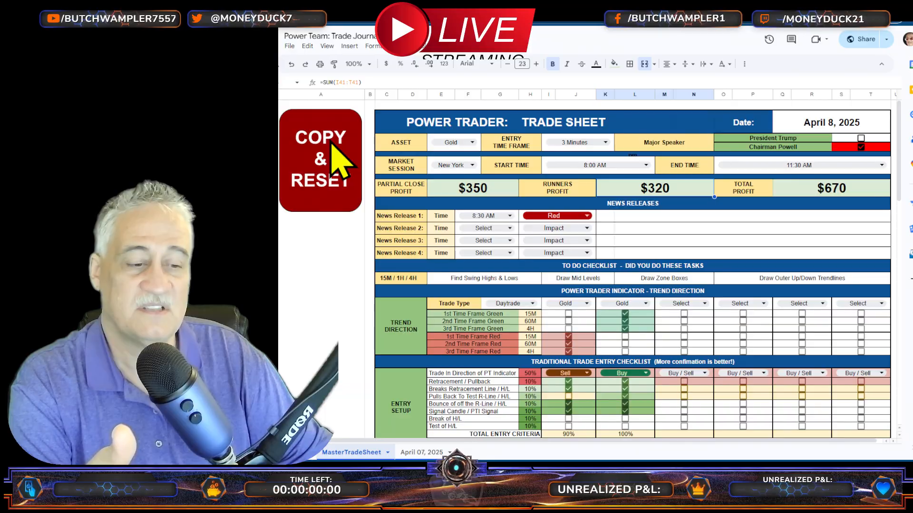
# Step: Archive the completed April 8, 2025 sheet with Copy & Reset and review the archived copy
pyautogui.click(340, 162)
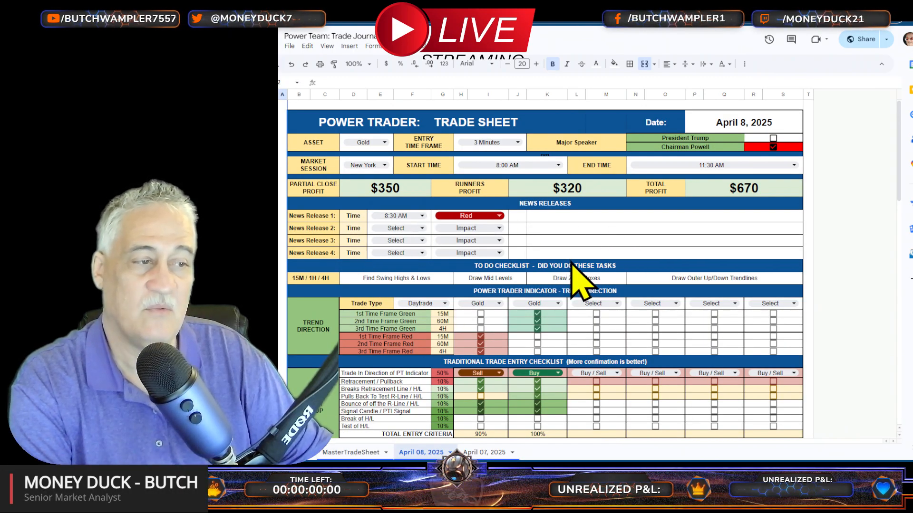
pyautogui.scroll(-3, 576, 282)
pyautogui.scroll(-5, 580, 299)
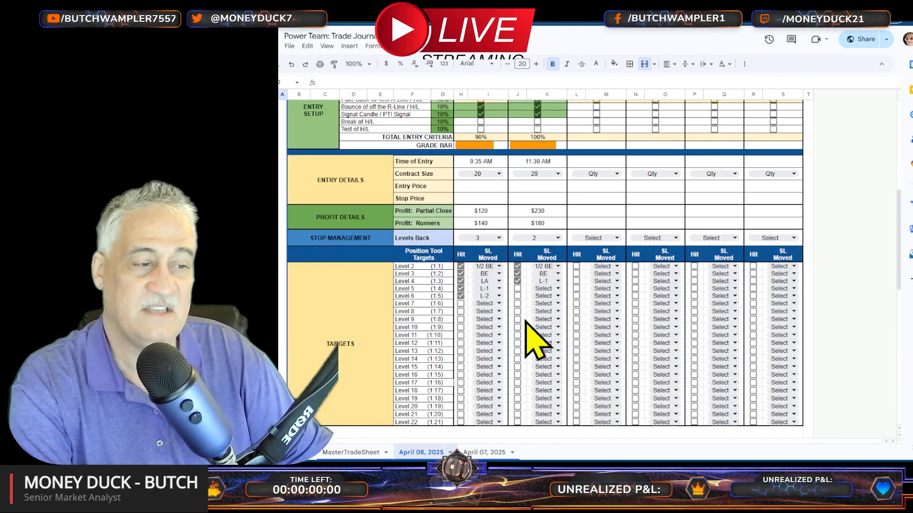
pyautogui.scroll(-4, 526, 342)
pyautogui.scroll(10, 534, 345)
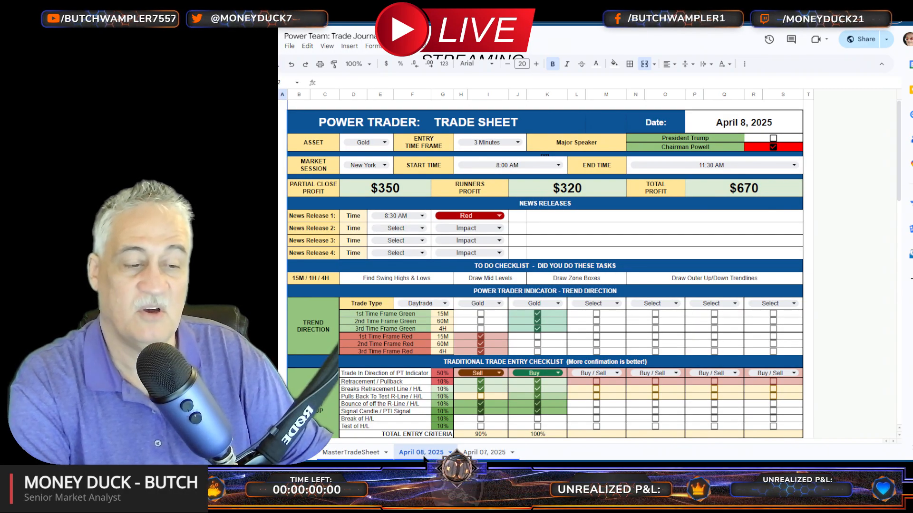
# Step: Return to MasterTradeSheet and inspect its fields and checklists after the reset
pyautogui.click(350, 452)
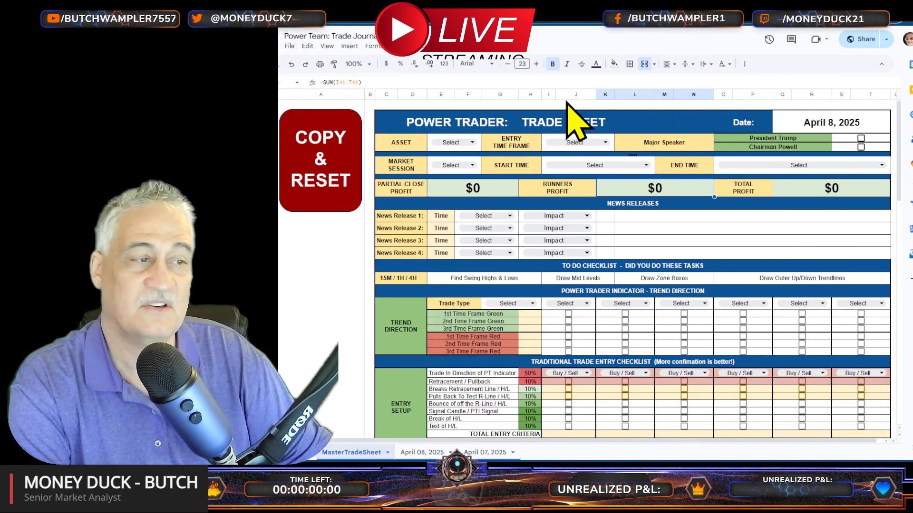
pyautogui.scroll(-15, 537, 268)
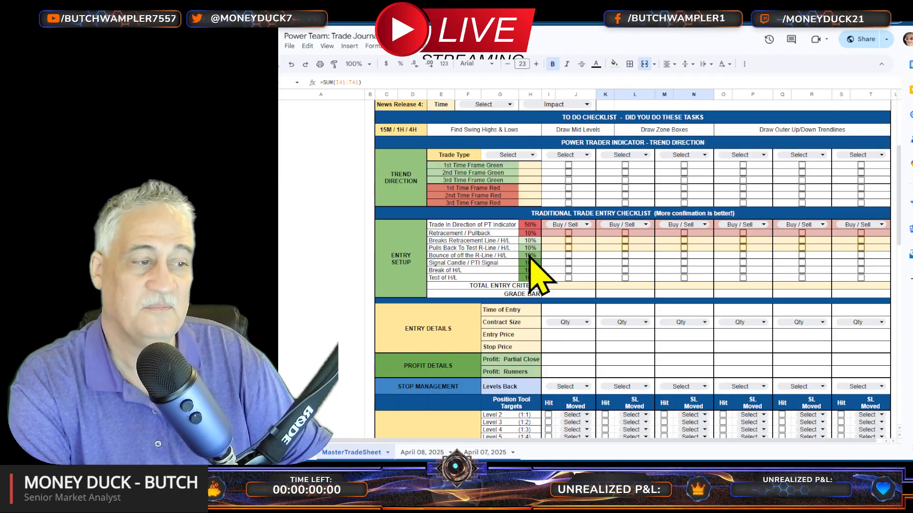
pyautogui.scroll(15, 542, 258)
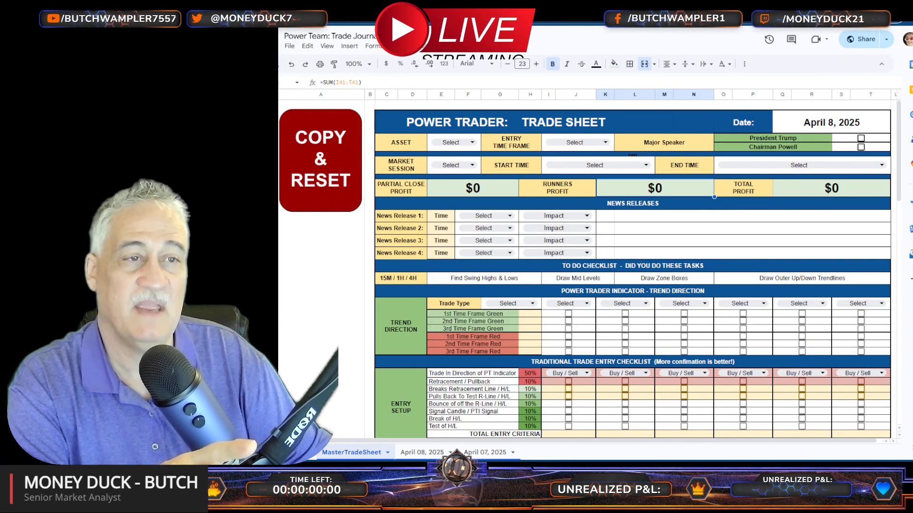
# Step: View the options for making a copy of the trade journal document, and close them without copying
pyautogui.click(290, 46)
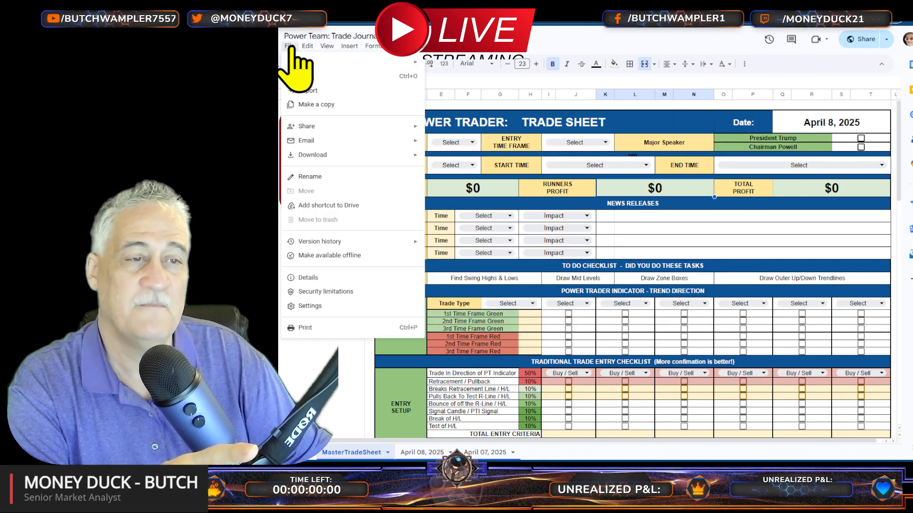
pyautogui.click(318, 106)
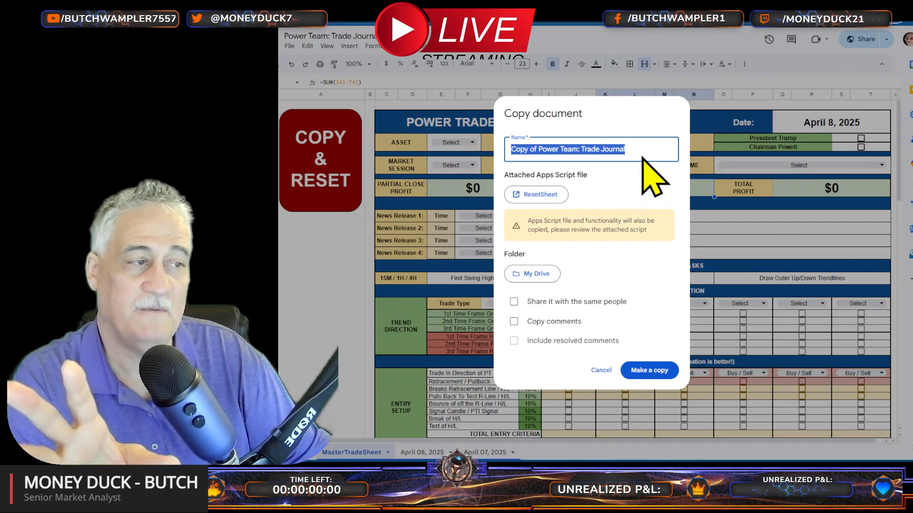
pyautogui.click(600, 371)
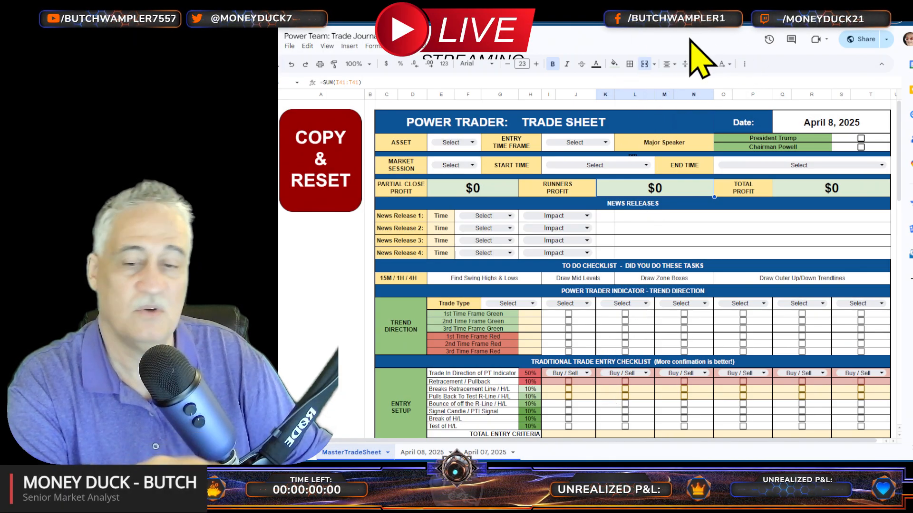